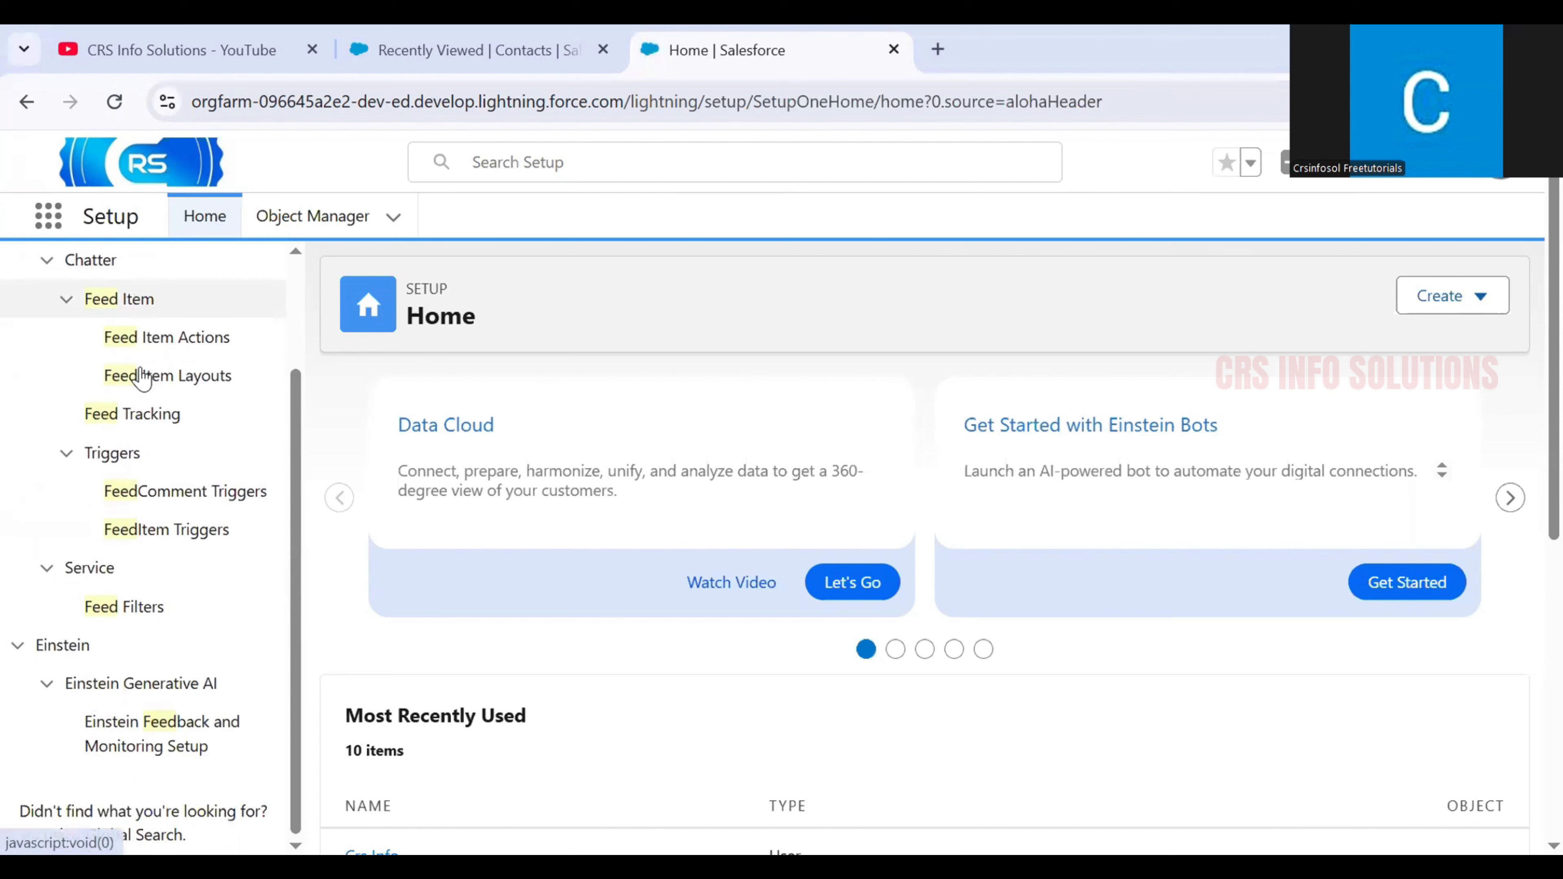
Open Feed Tracking in Setup, and view the Chatter feed on a student record in the Sales app
click(136, 425)
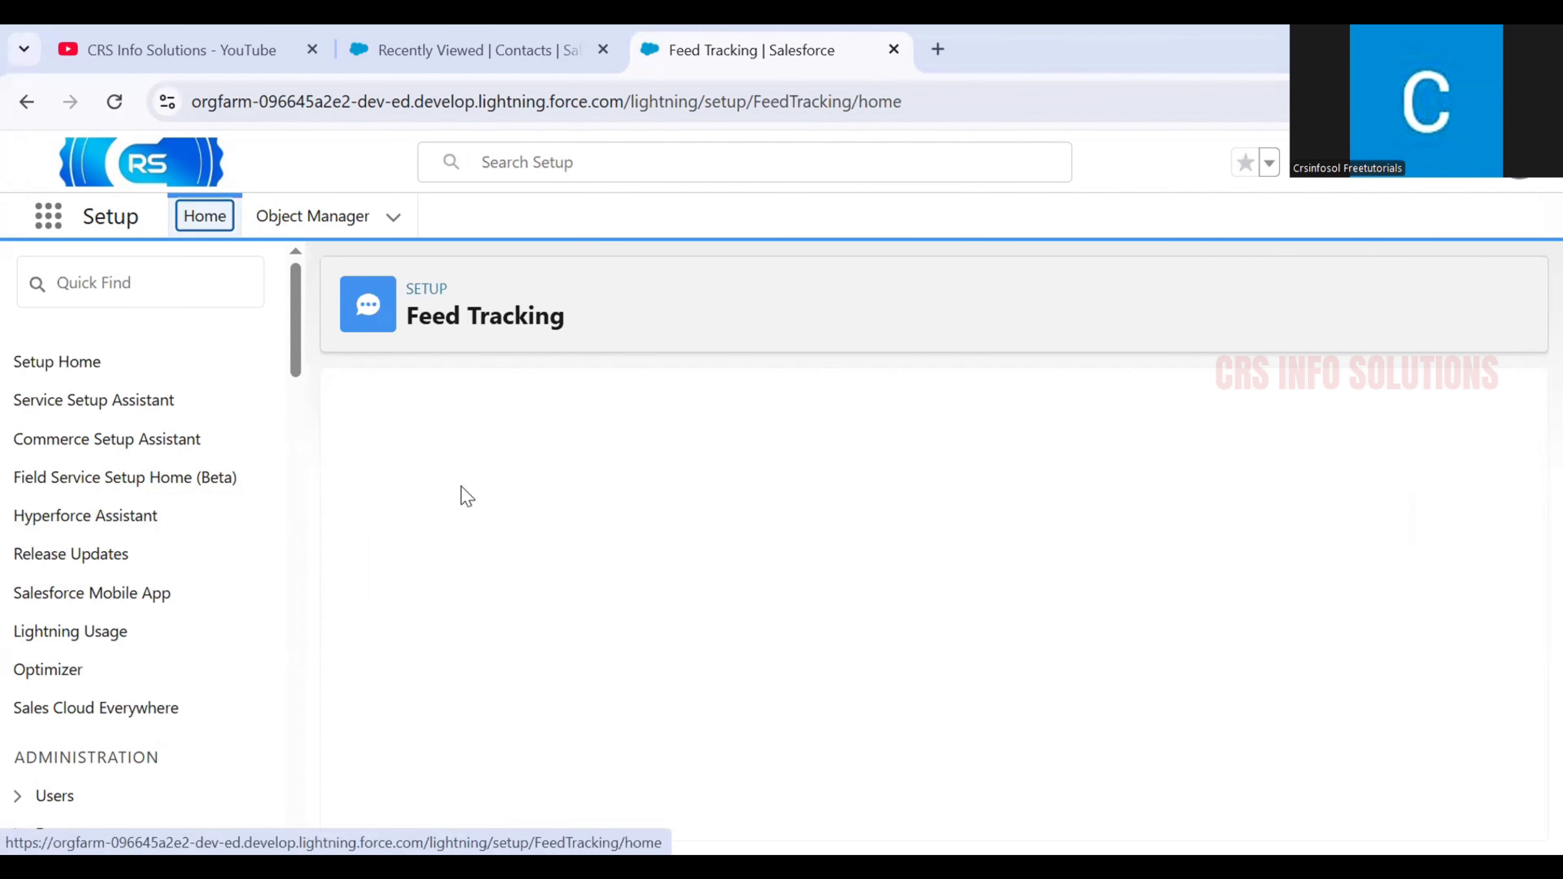
click(438, 58)
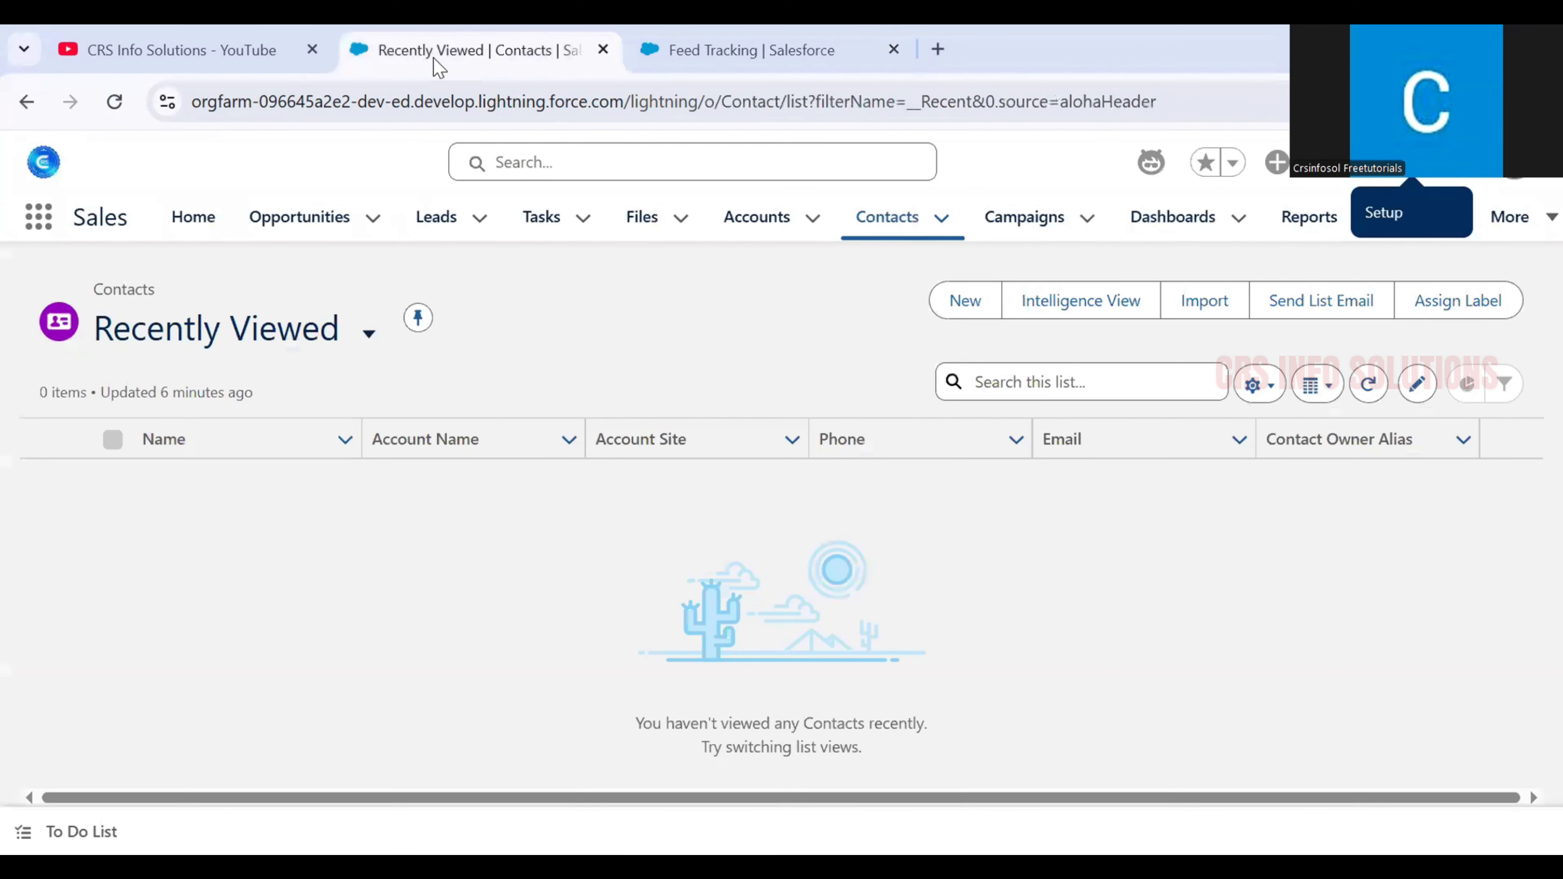
click(1525, 231)
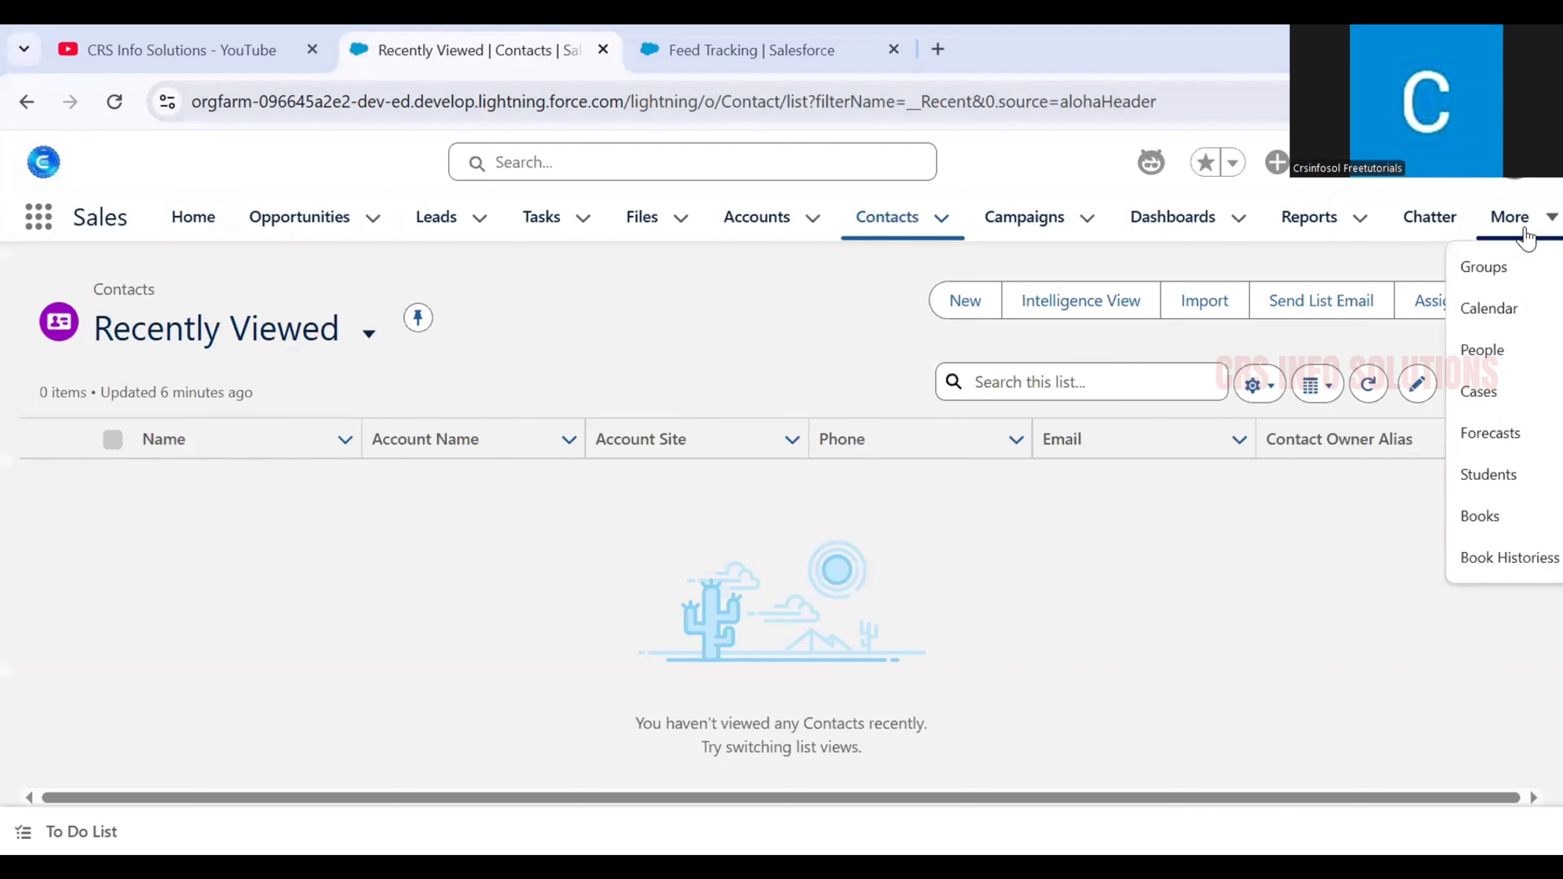
click(1514, 487)
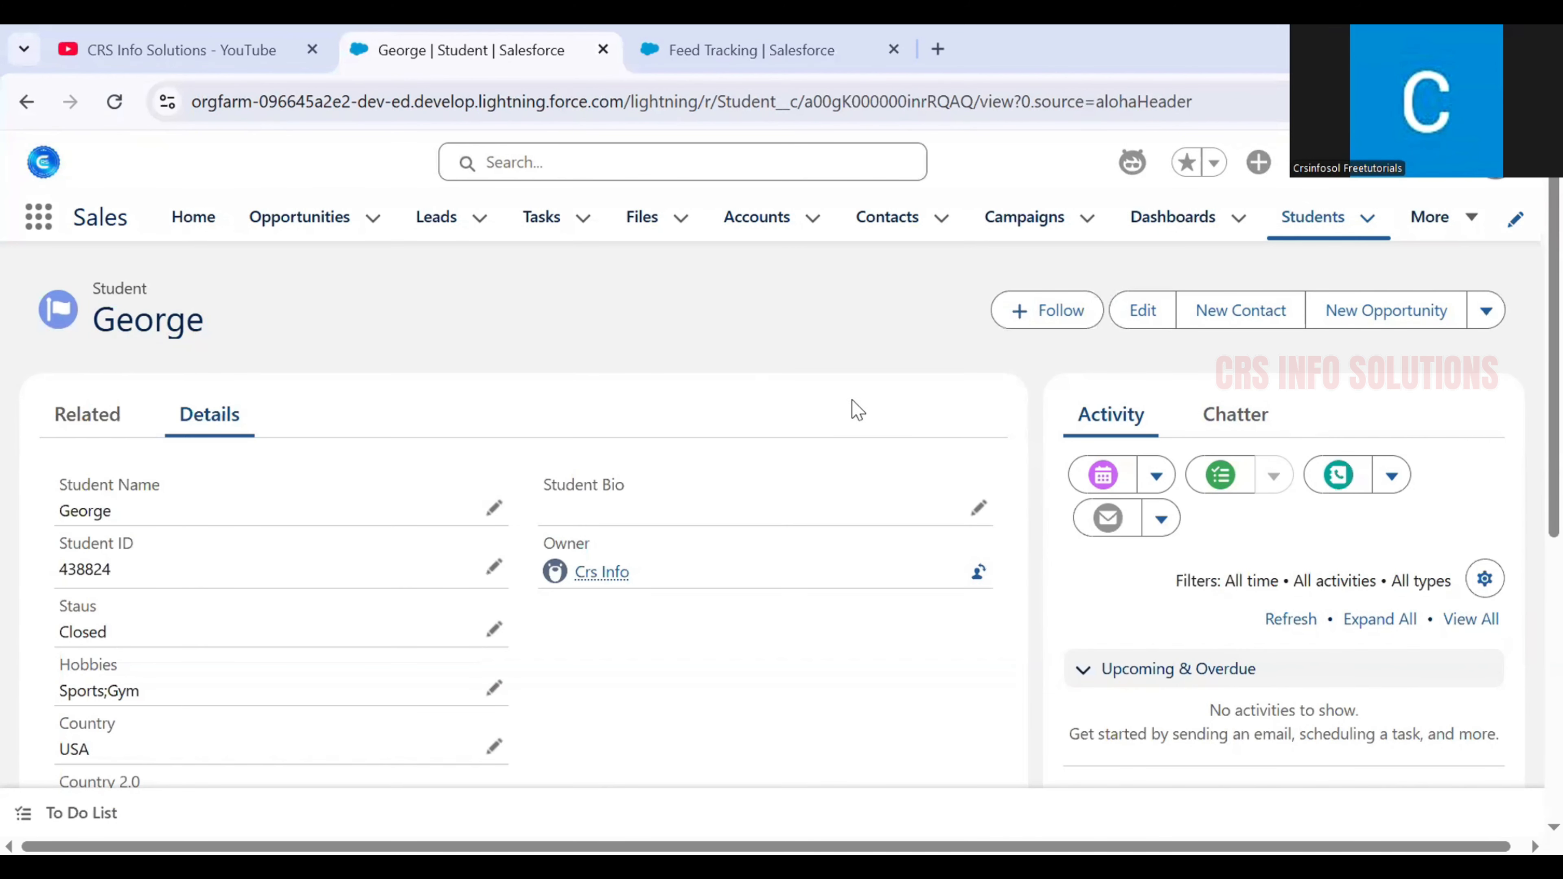
click(1255, 424)
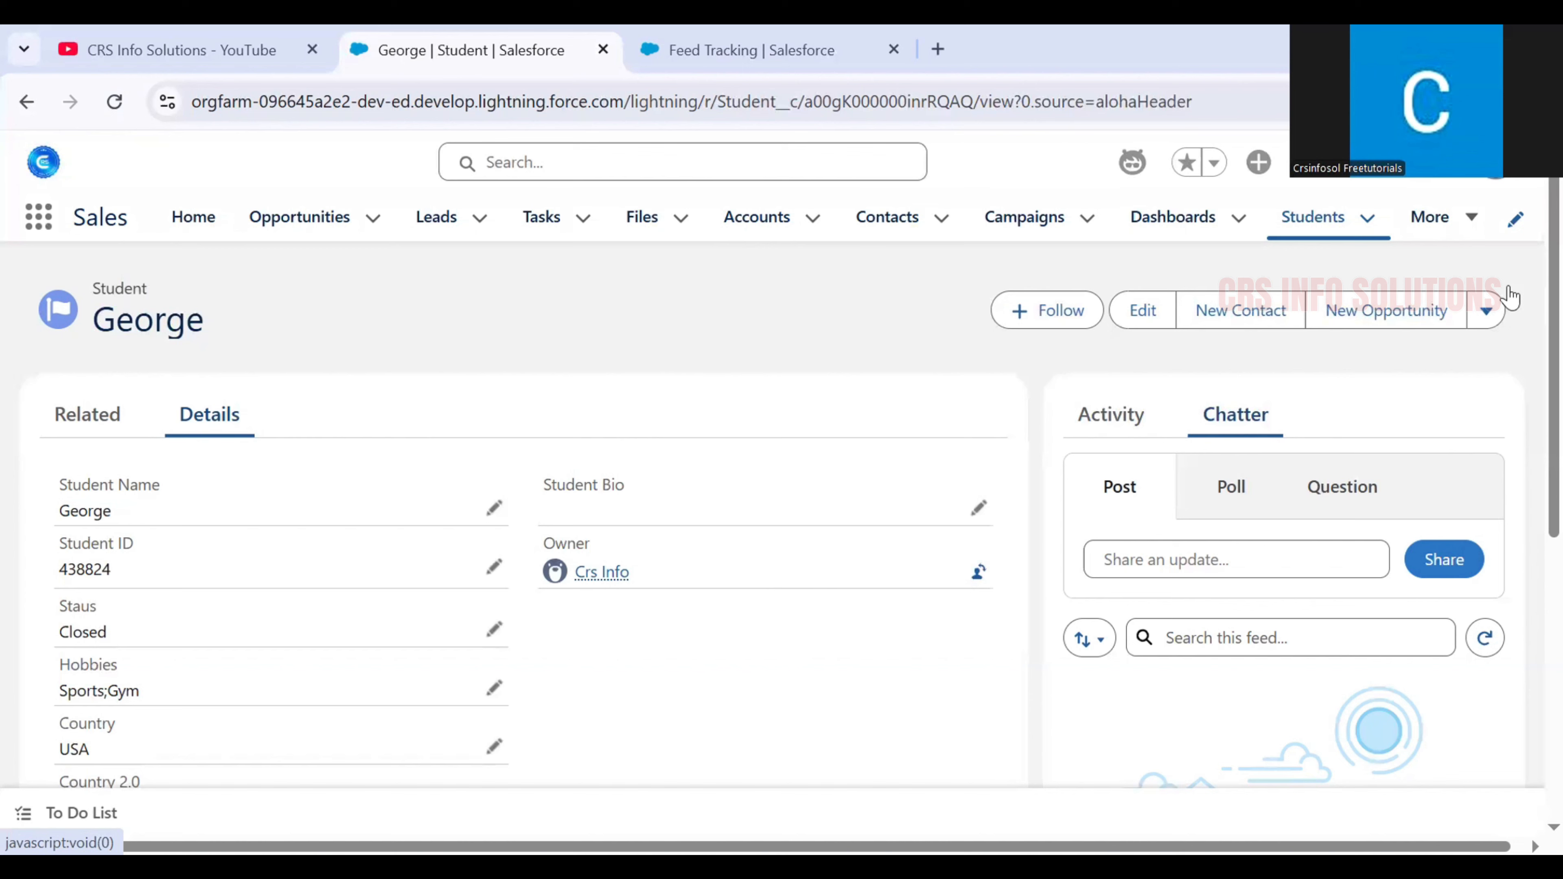
click(1433, 216)
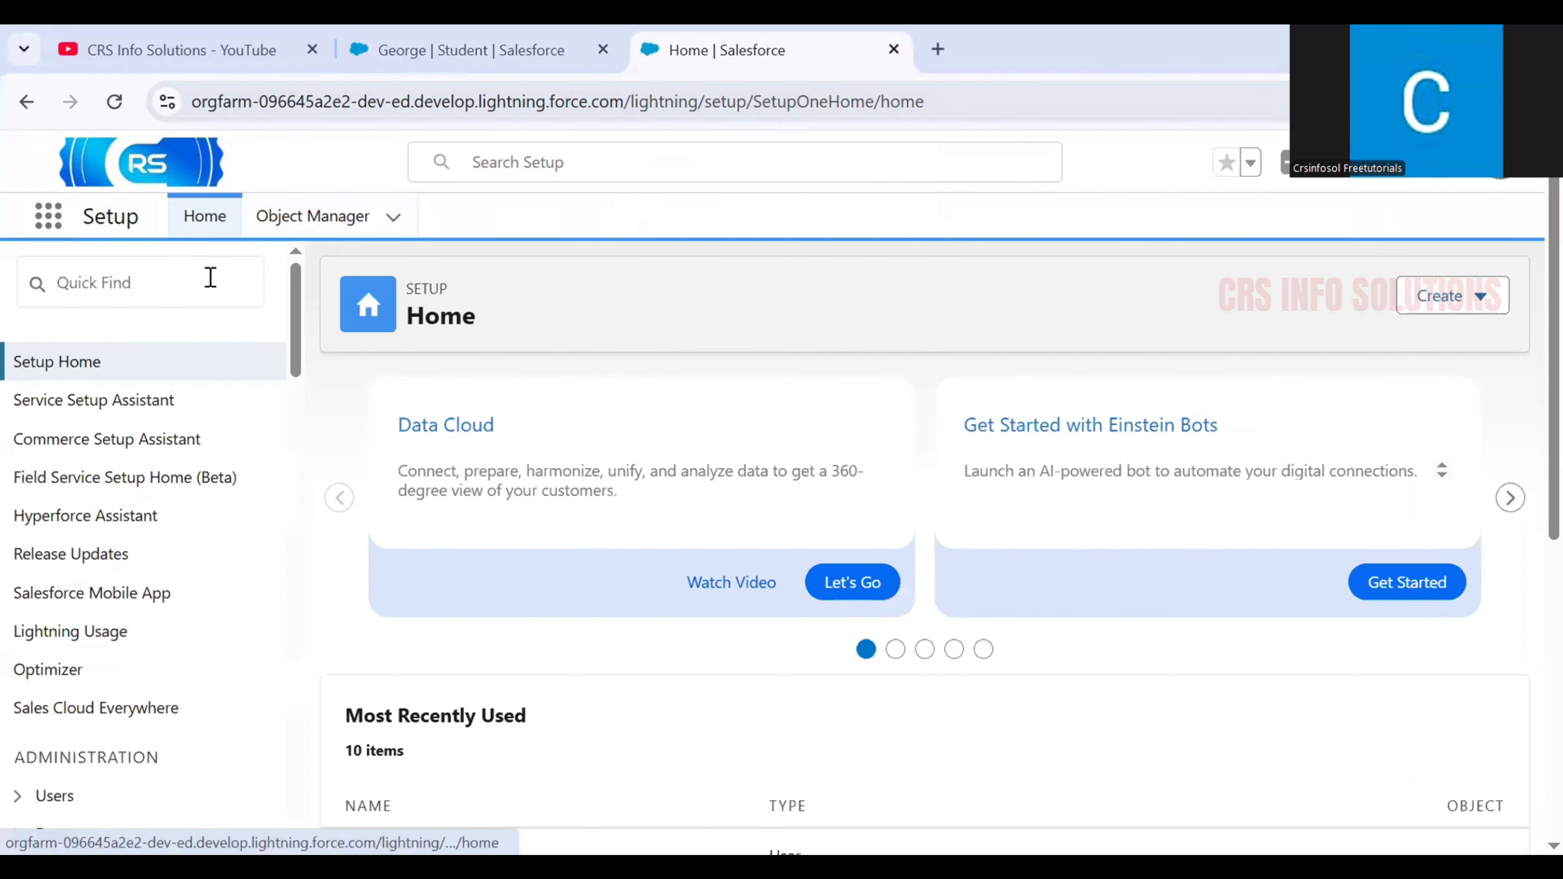
Search Setup for "feed" and open the Feed Tracking page
click(210, 277)
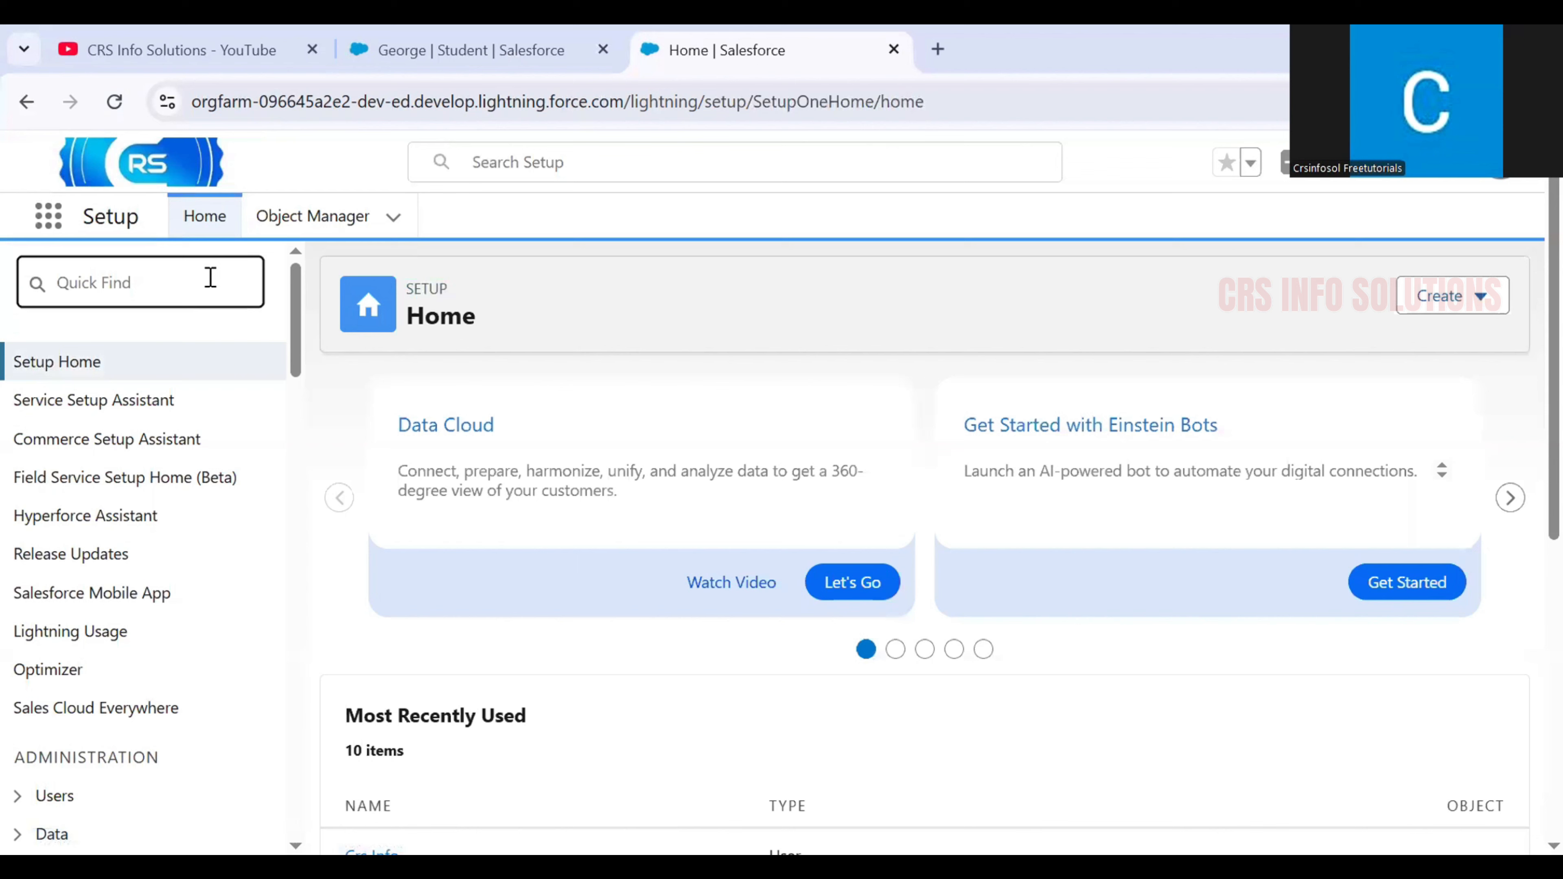
text(feed)
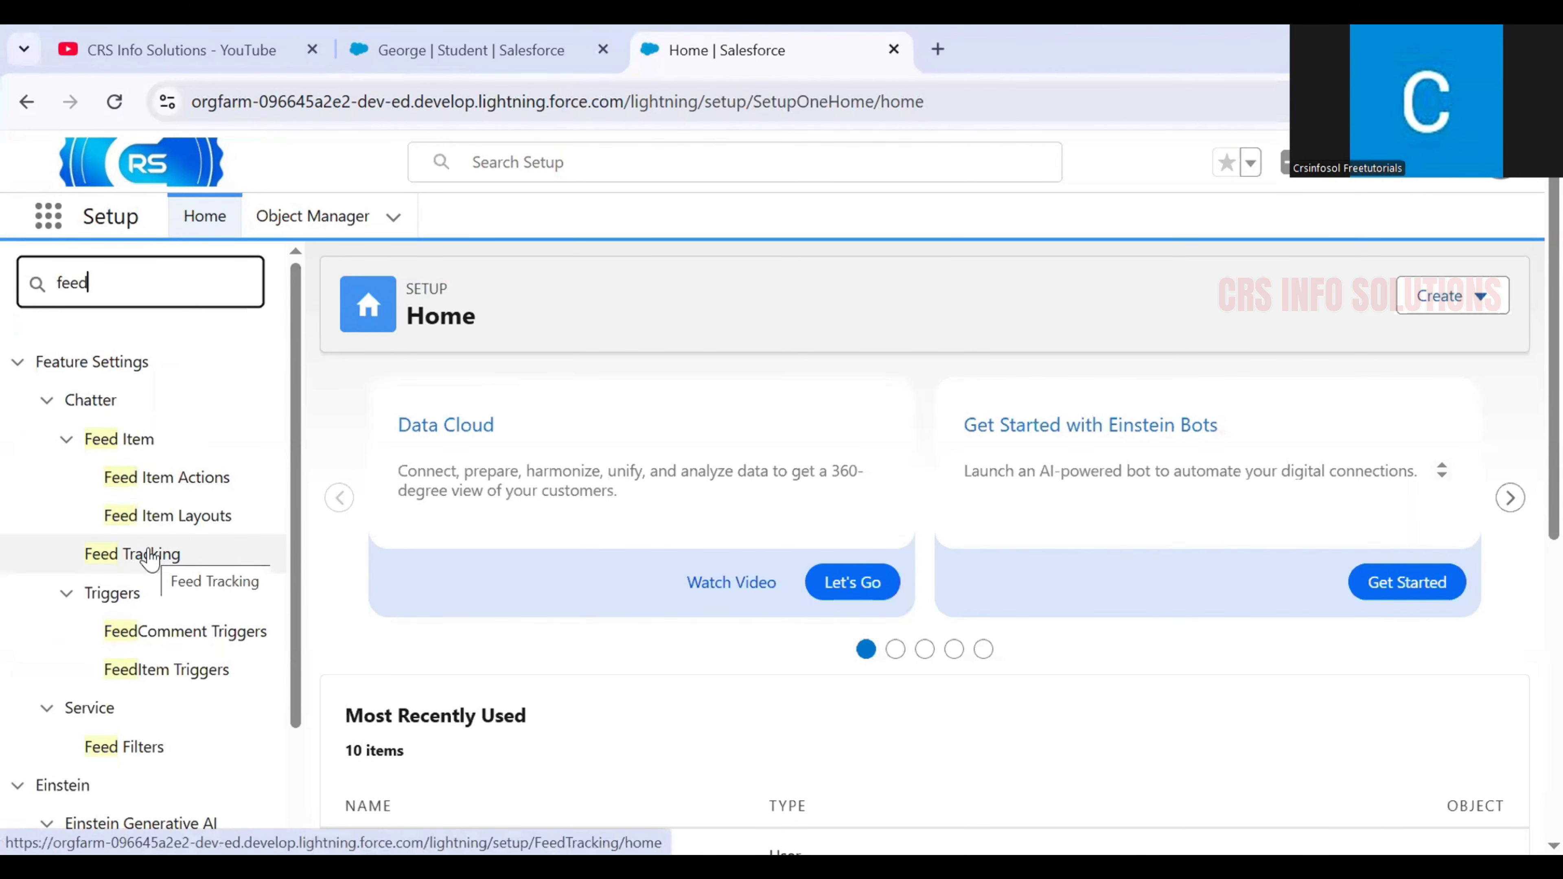
click(151, 558)
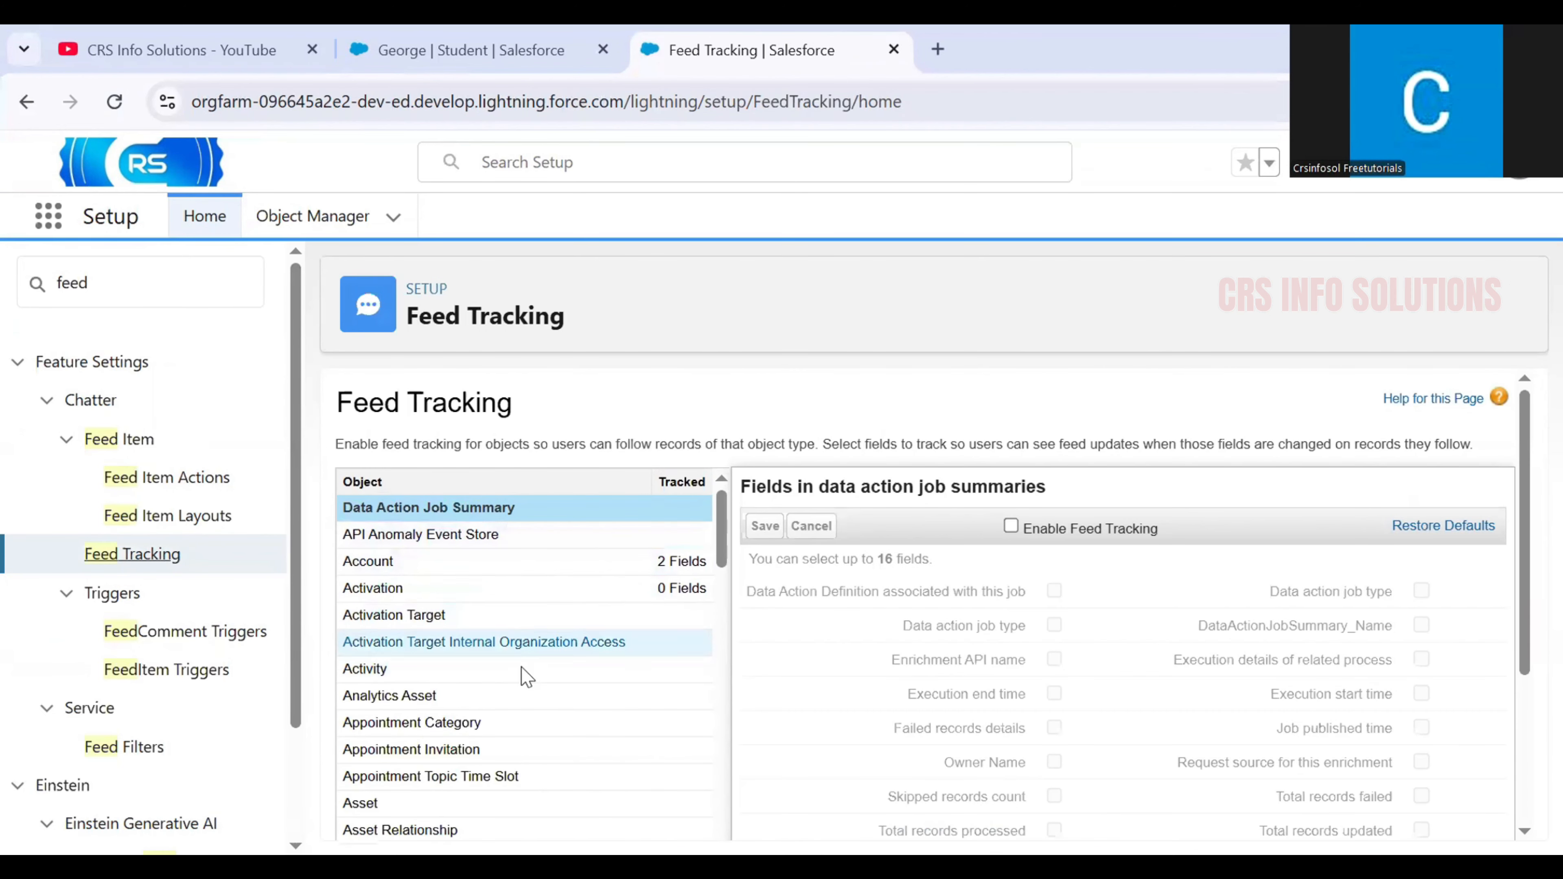
Examine the Feed Tracking object list for objects with tracked fields, and review the field selection for Case
scroll(522, 558, down, 2)
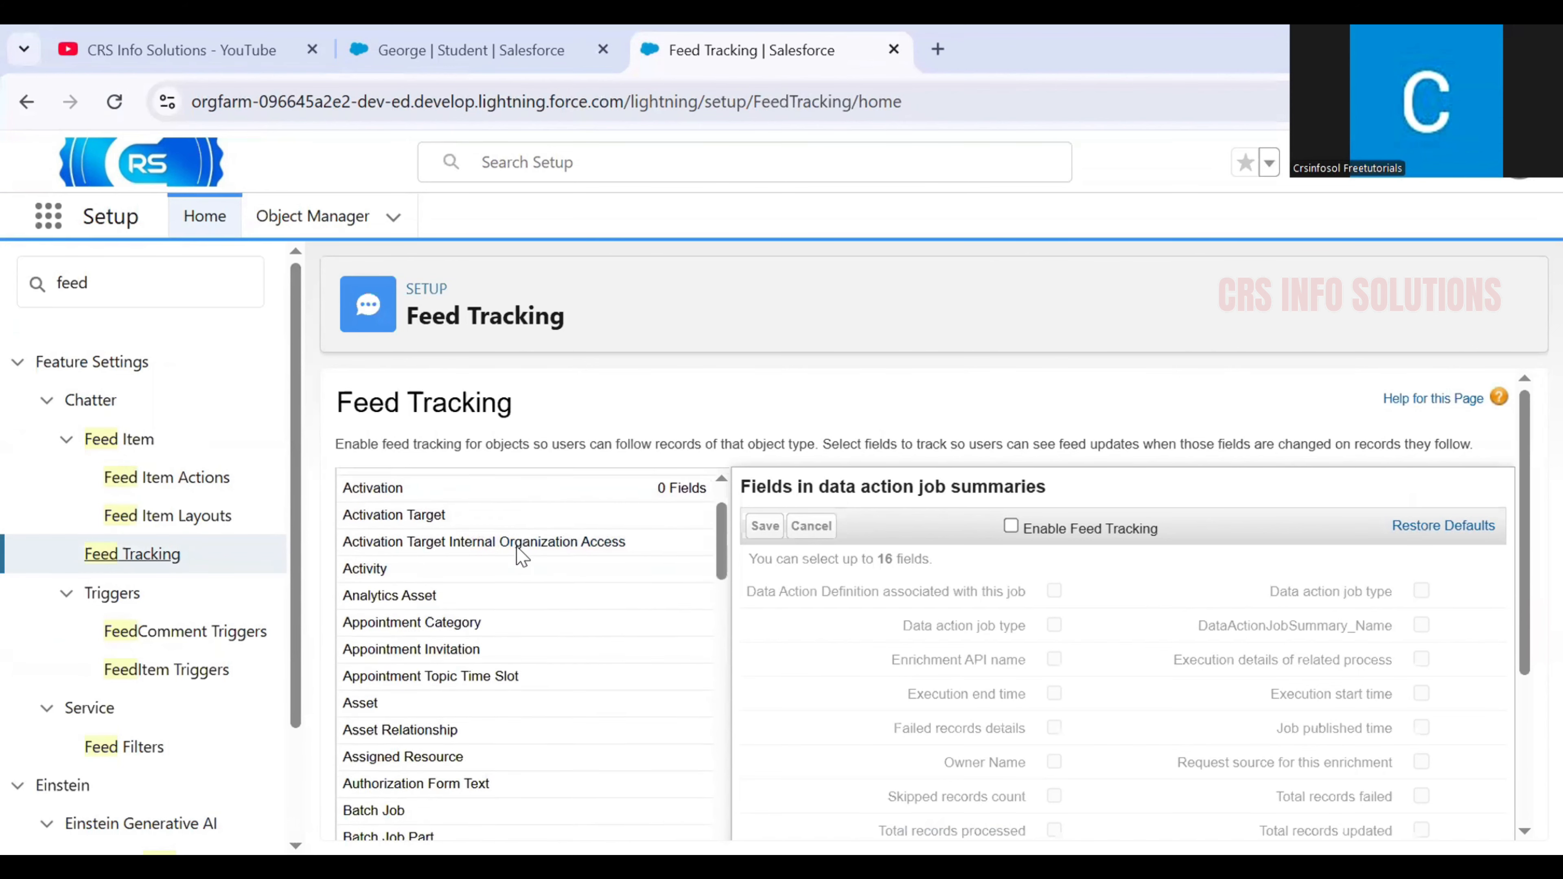
scroll(522, 557, down, 1)
scroll(517, 551, up, 3)
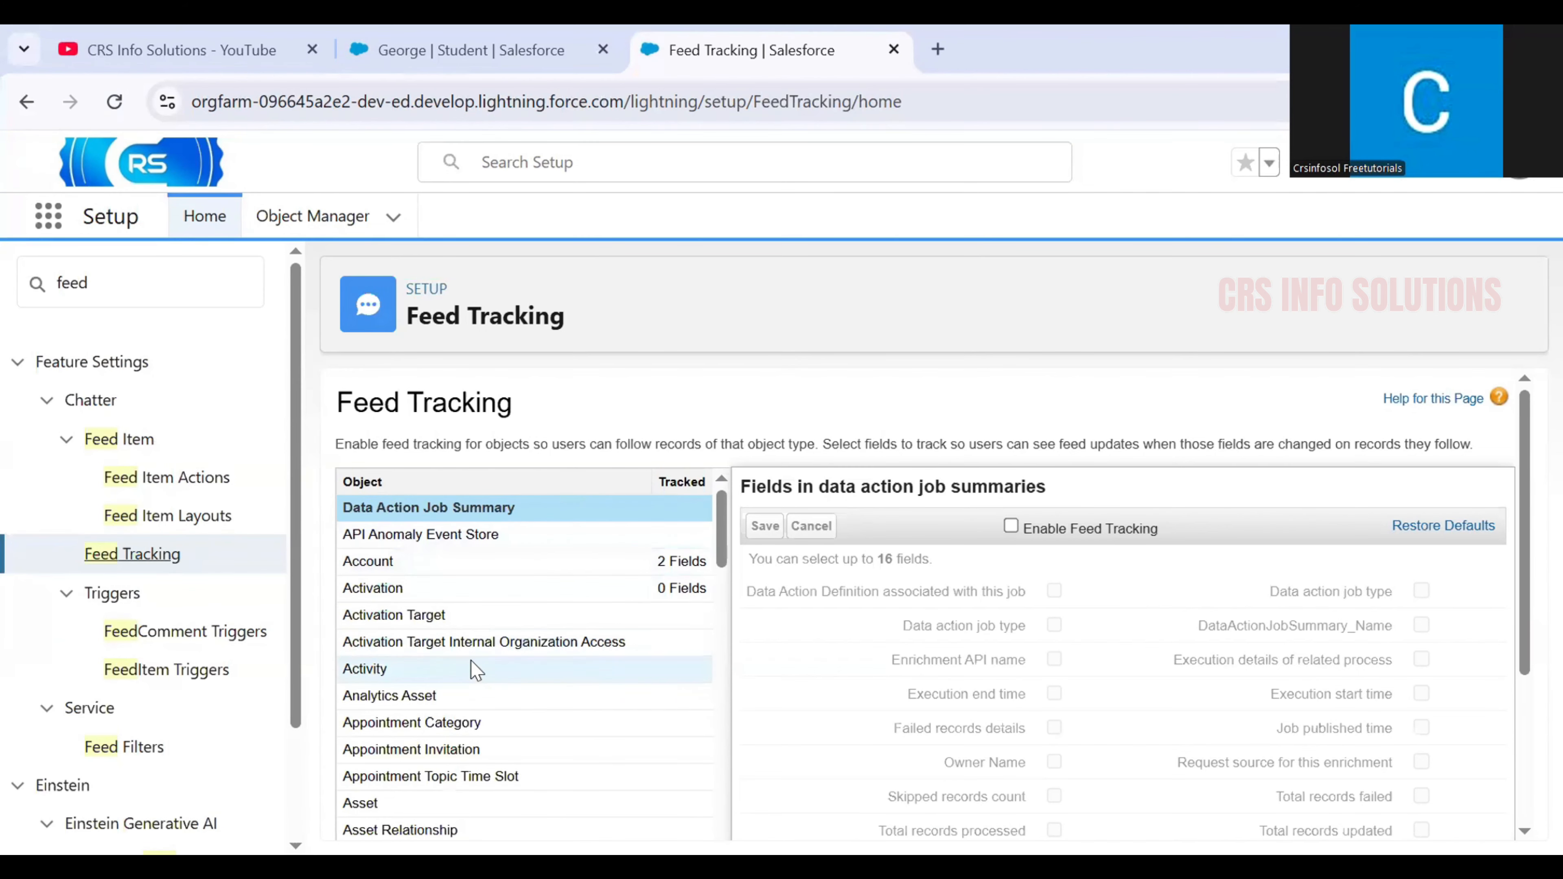
scroll(477, 670, down, 4)
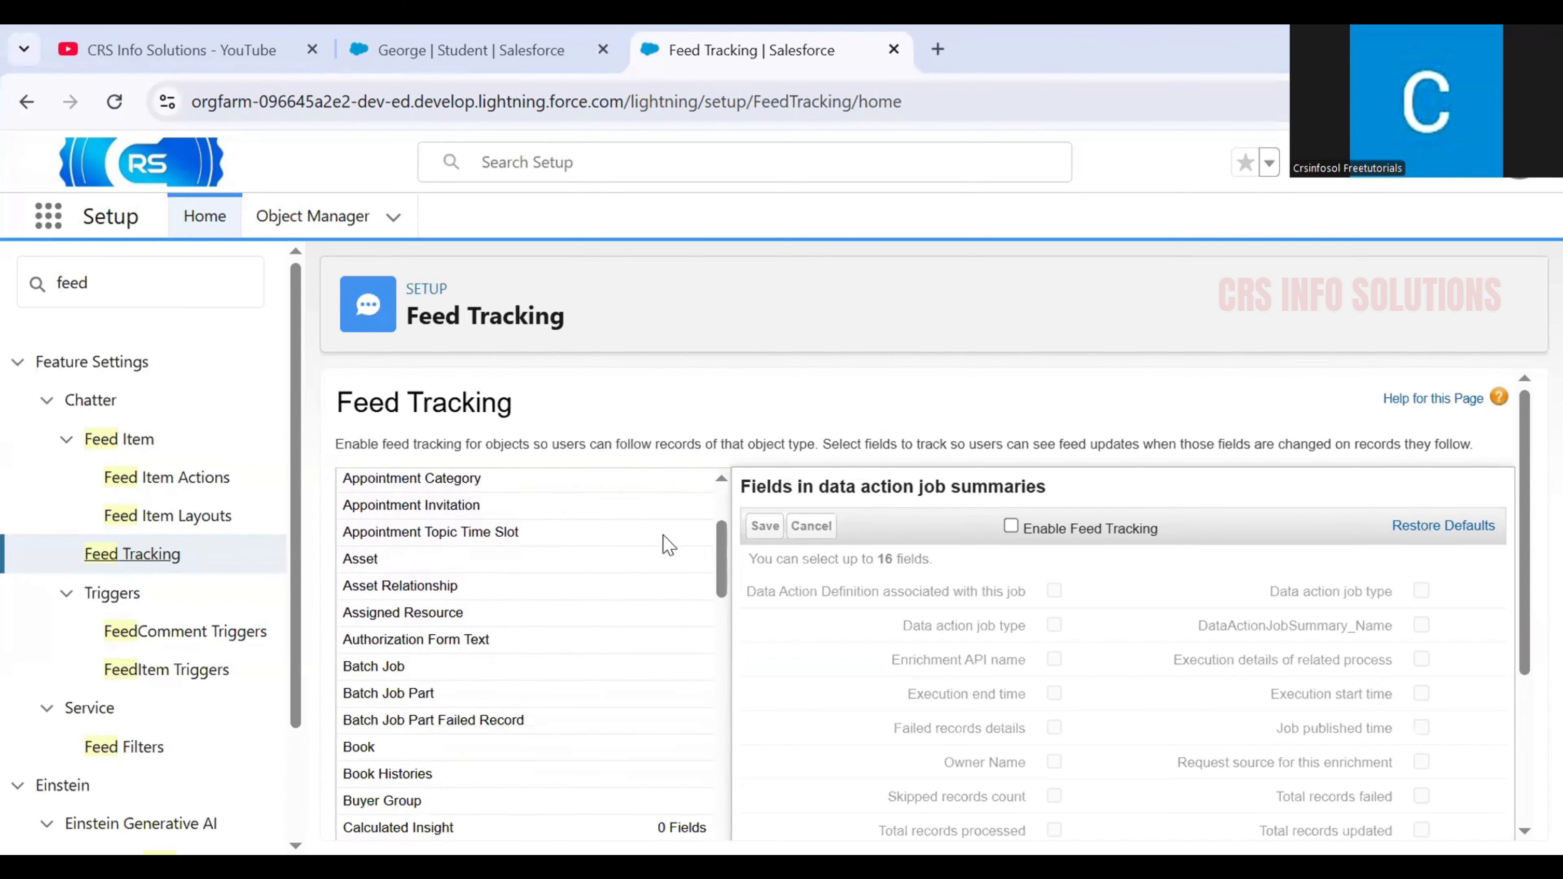
scroll(668, 545, up, 4)
scroll(668, 545, down, 6)
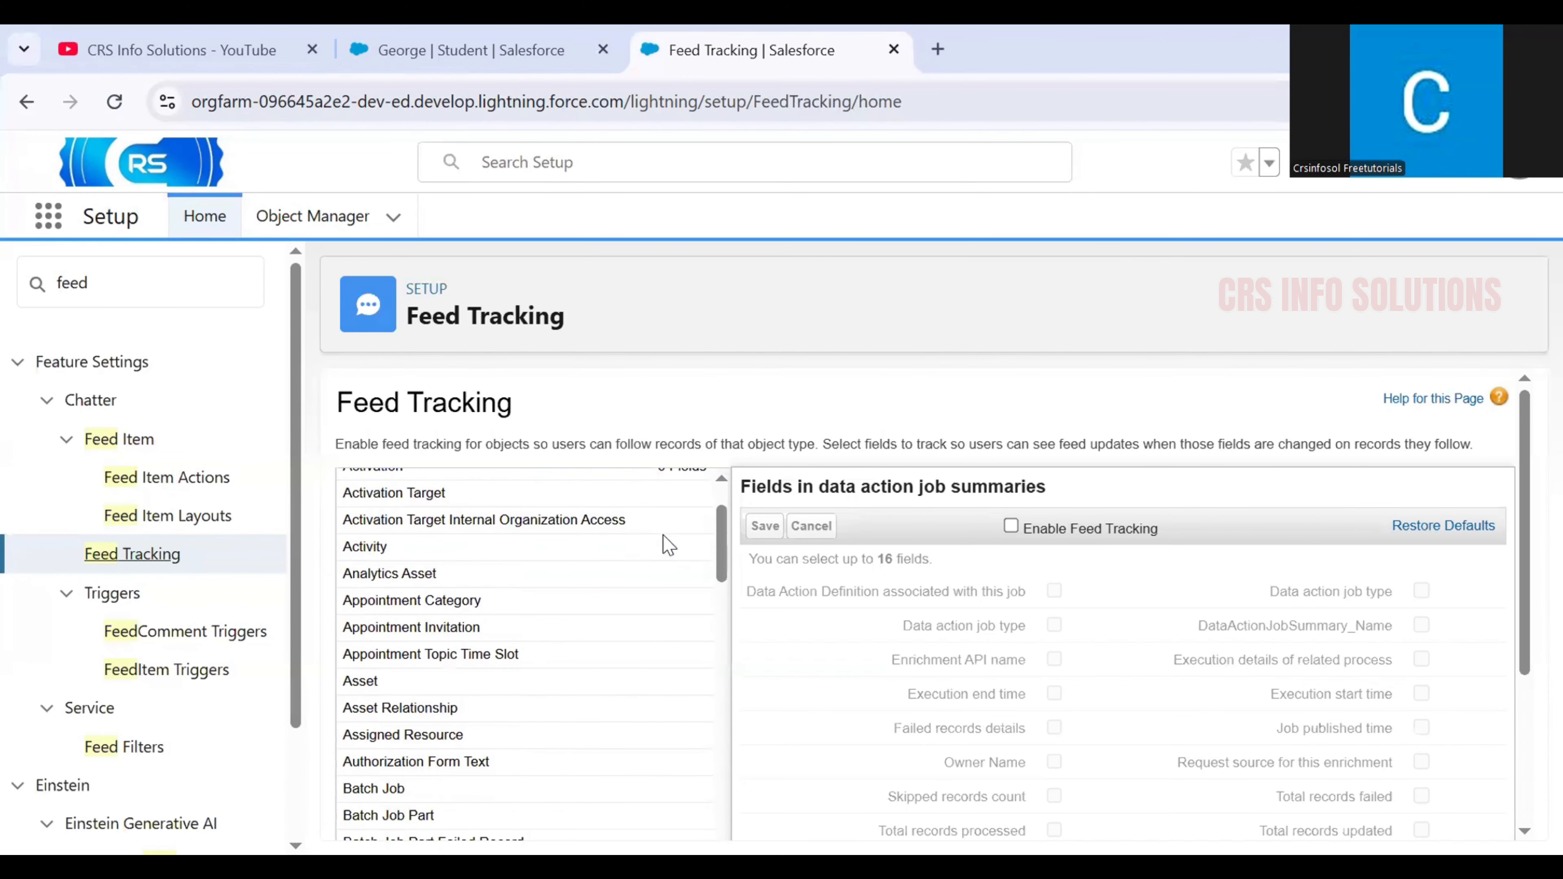
scroll(669, 545, down, 3)
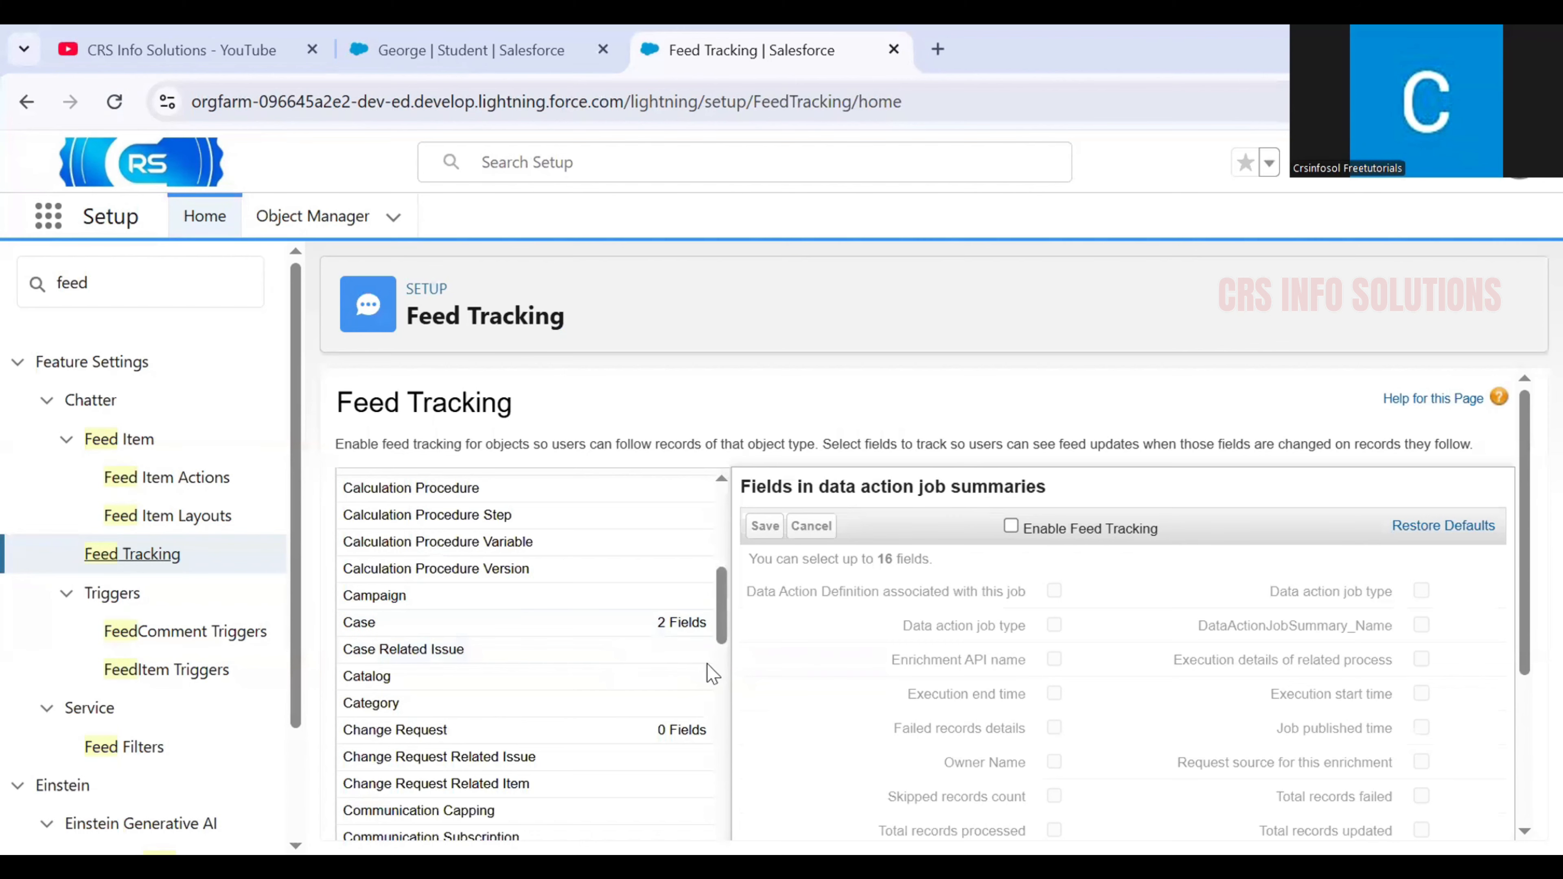
scroll(677, 671, down, 2)
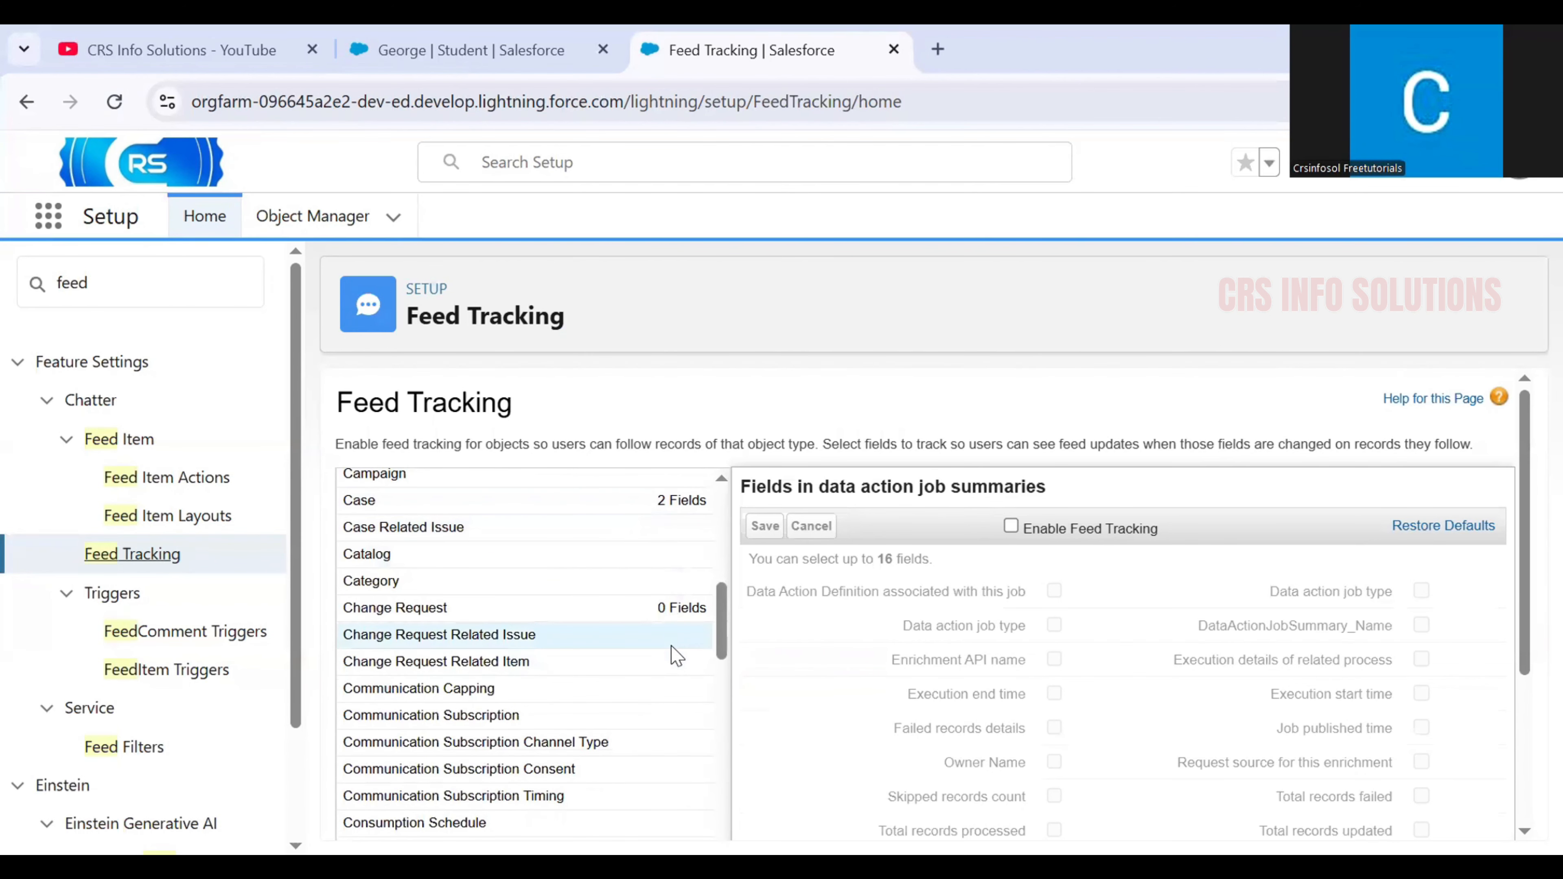
scroll(640, 603, up, 2)
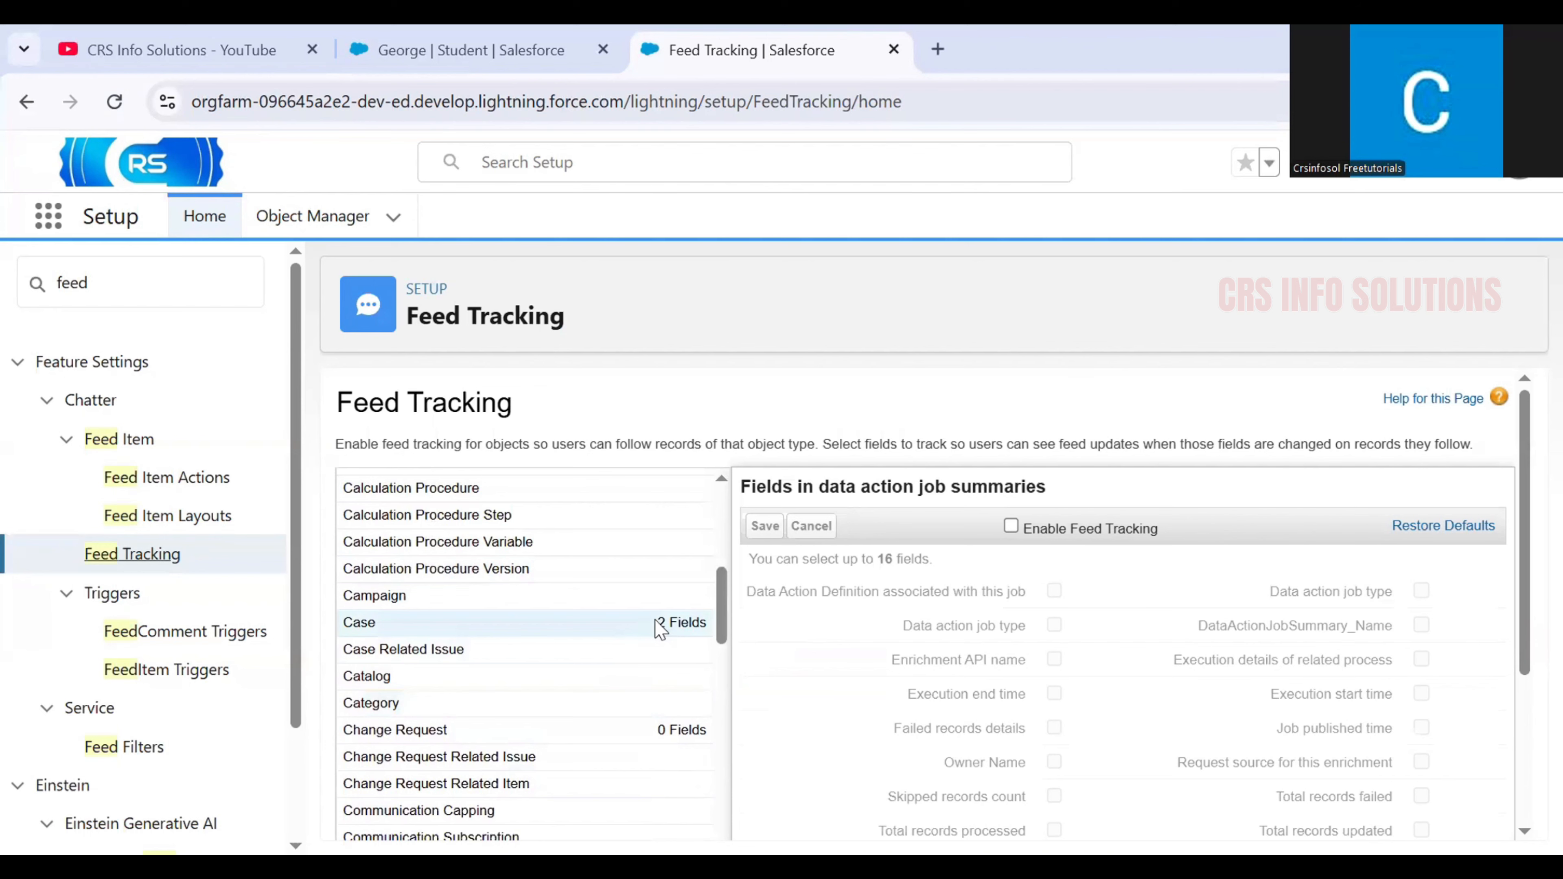
drag(660, 628, 707, 628)
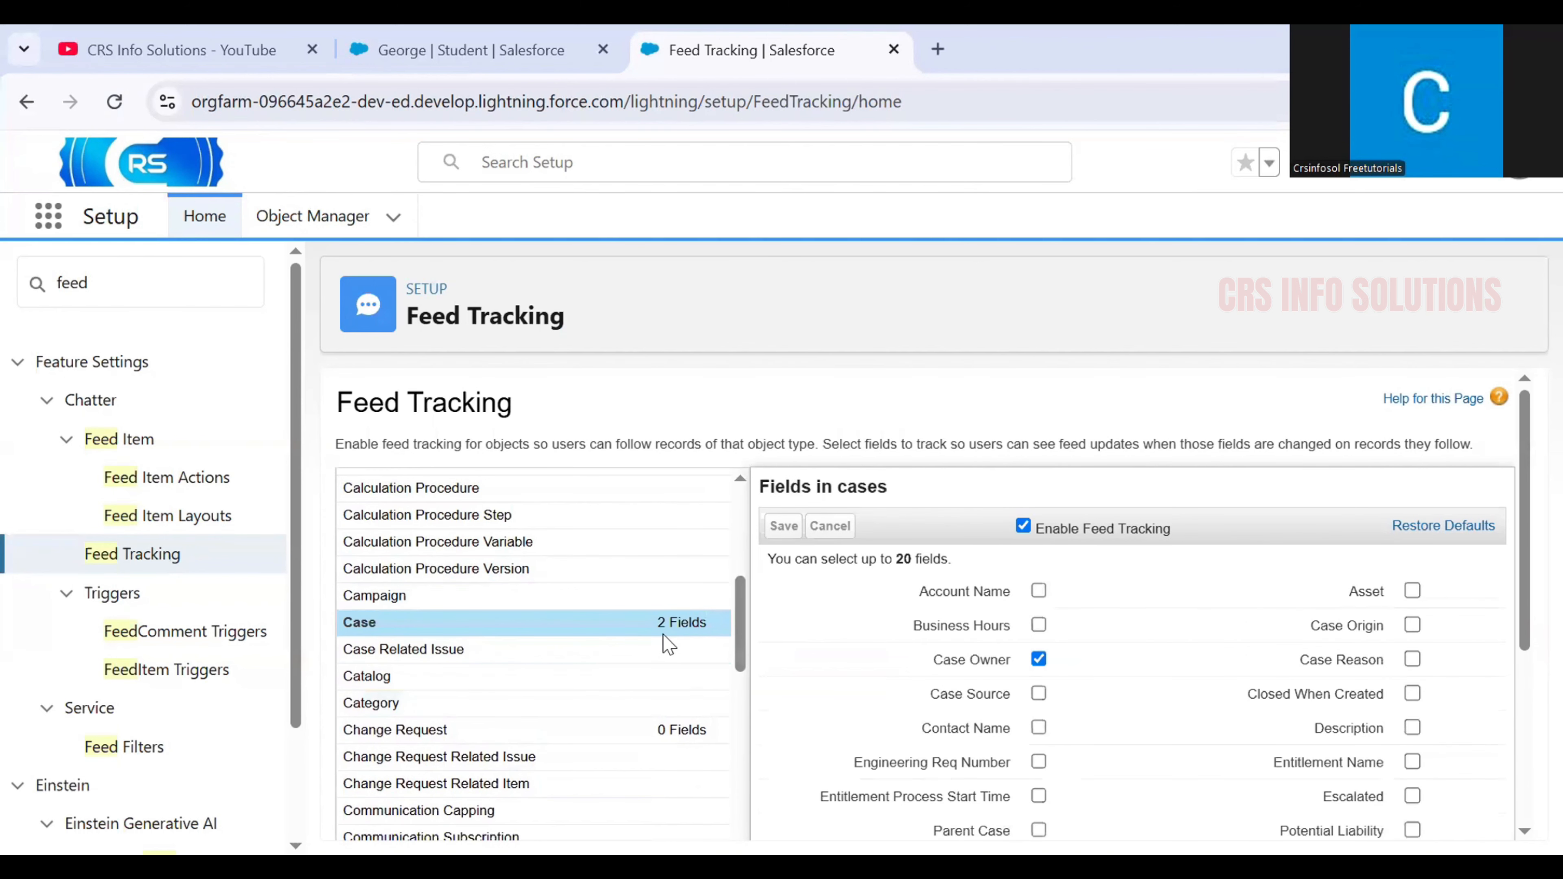
scroll(633, 631, down, 4)
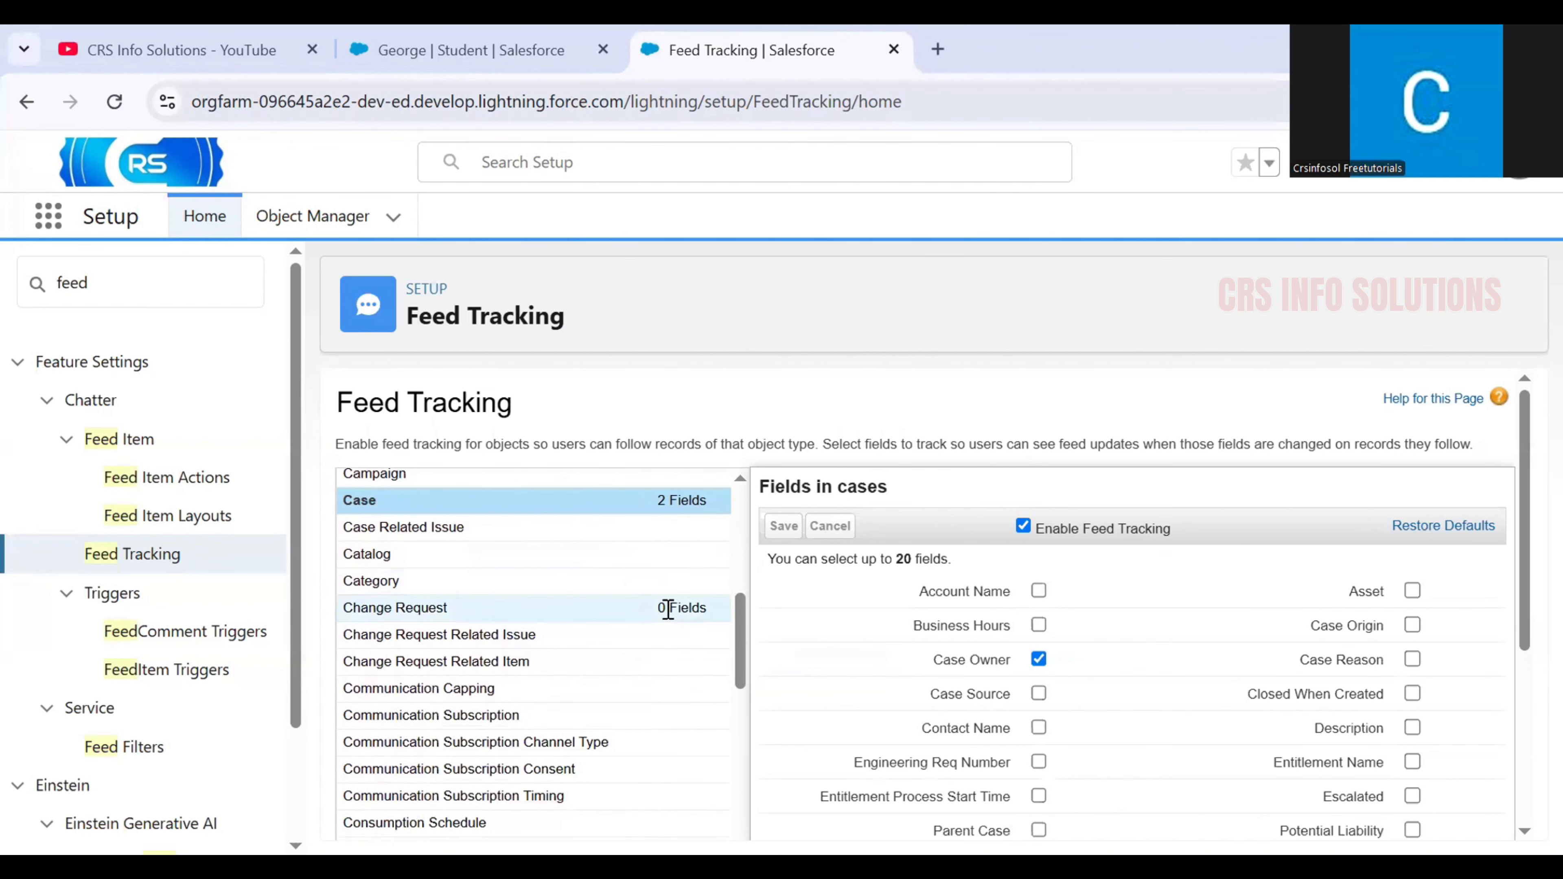
scroll(633, 613, up, 4)
scroll(634, 615, down, 8)
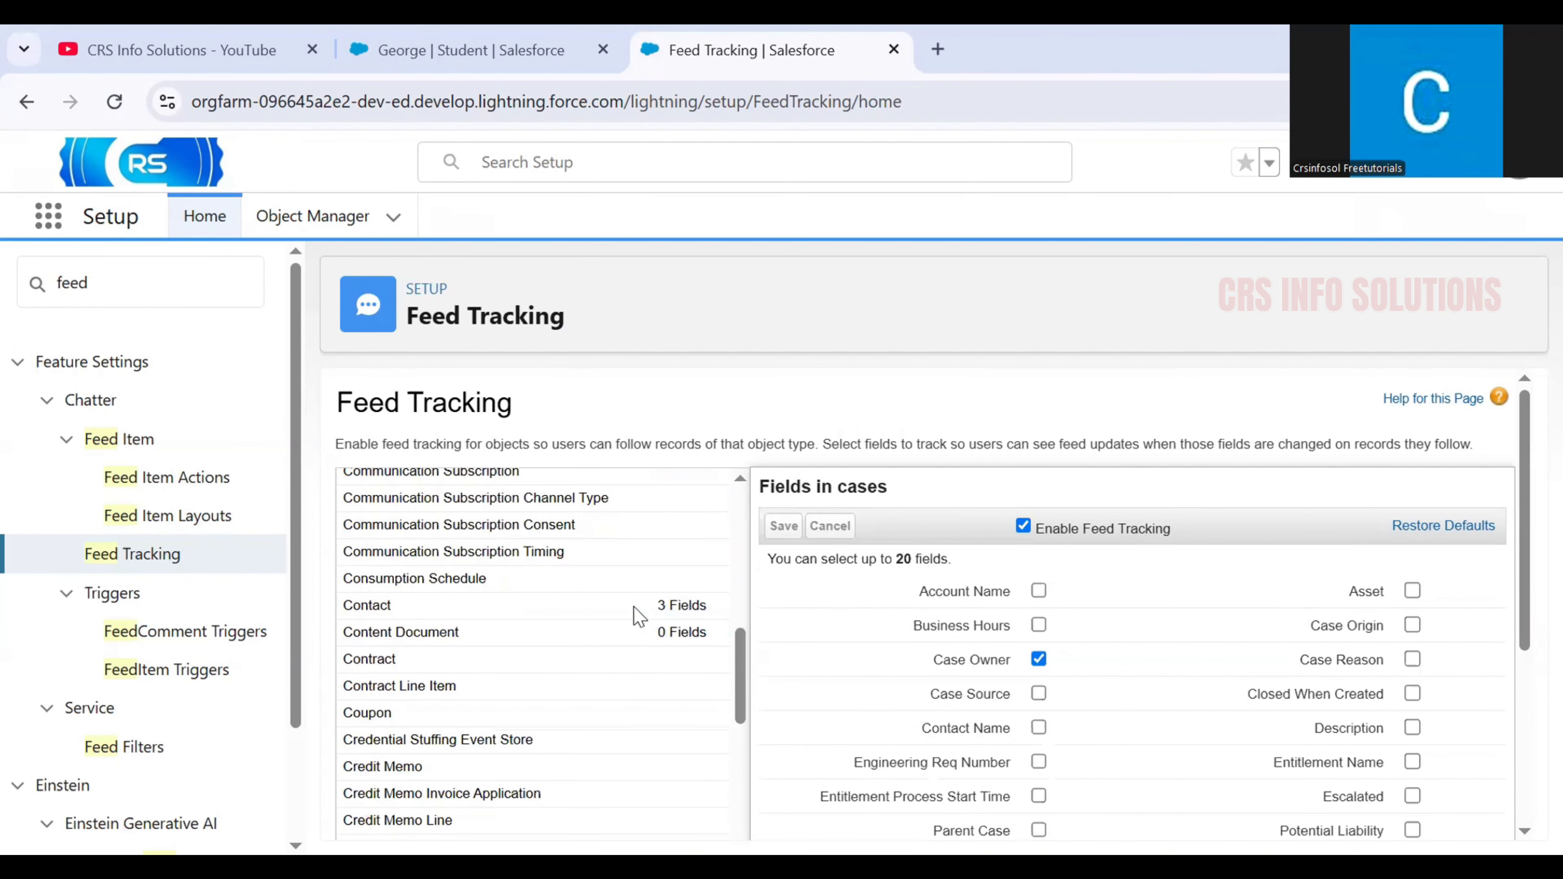
scroll(637, 616, up, 2)
Enable feed tracking for the Book object with Author name, Book Price and Serial Number tracked, and save it
scroll(634, 614, up, 10)
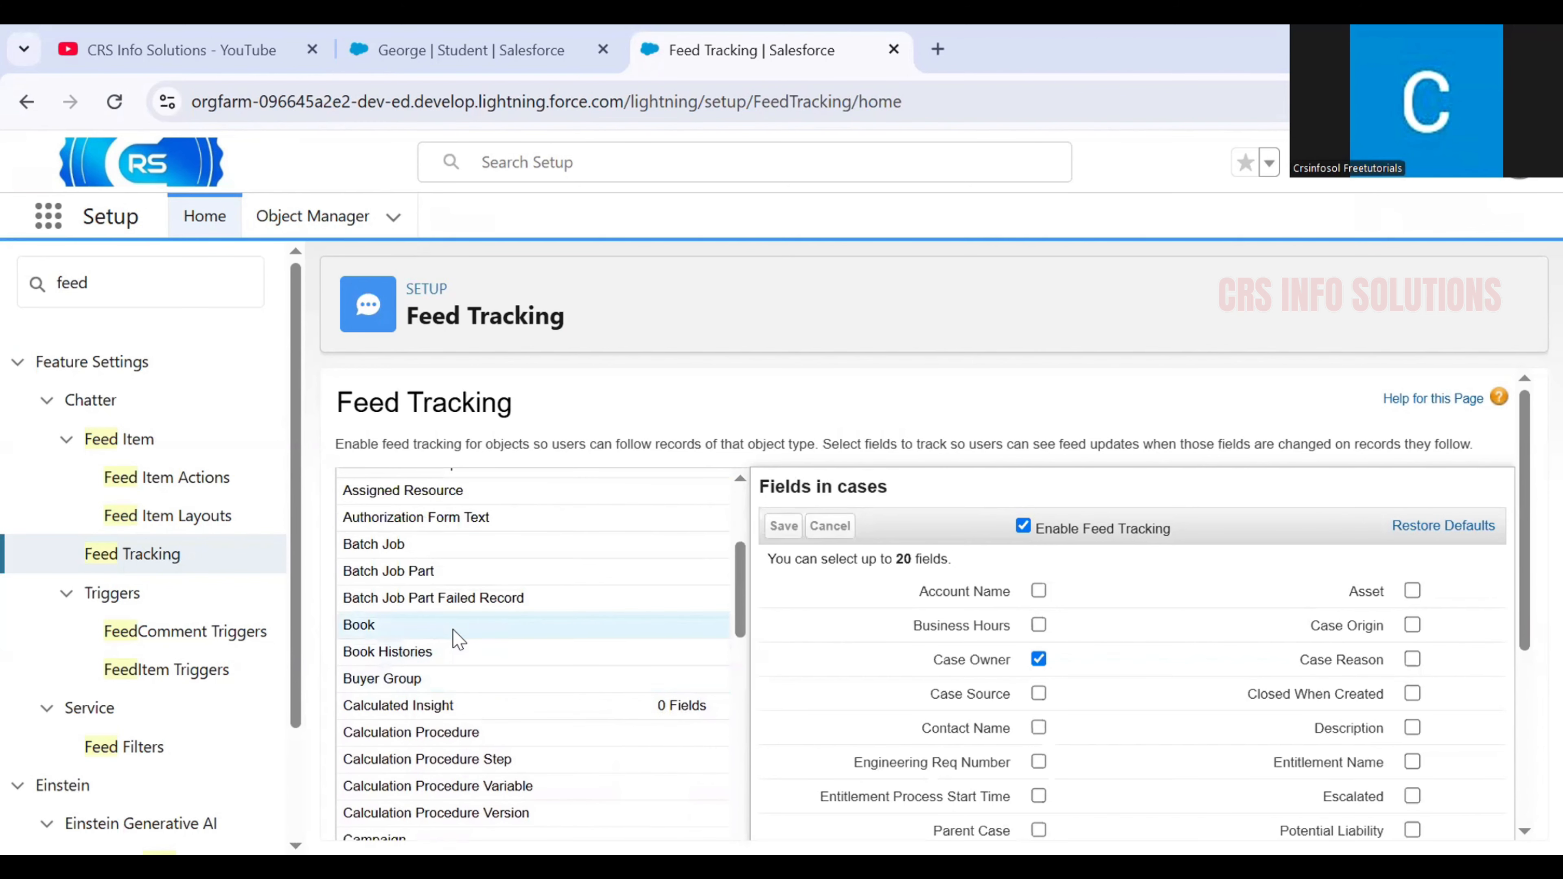
click(458, 639)
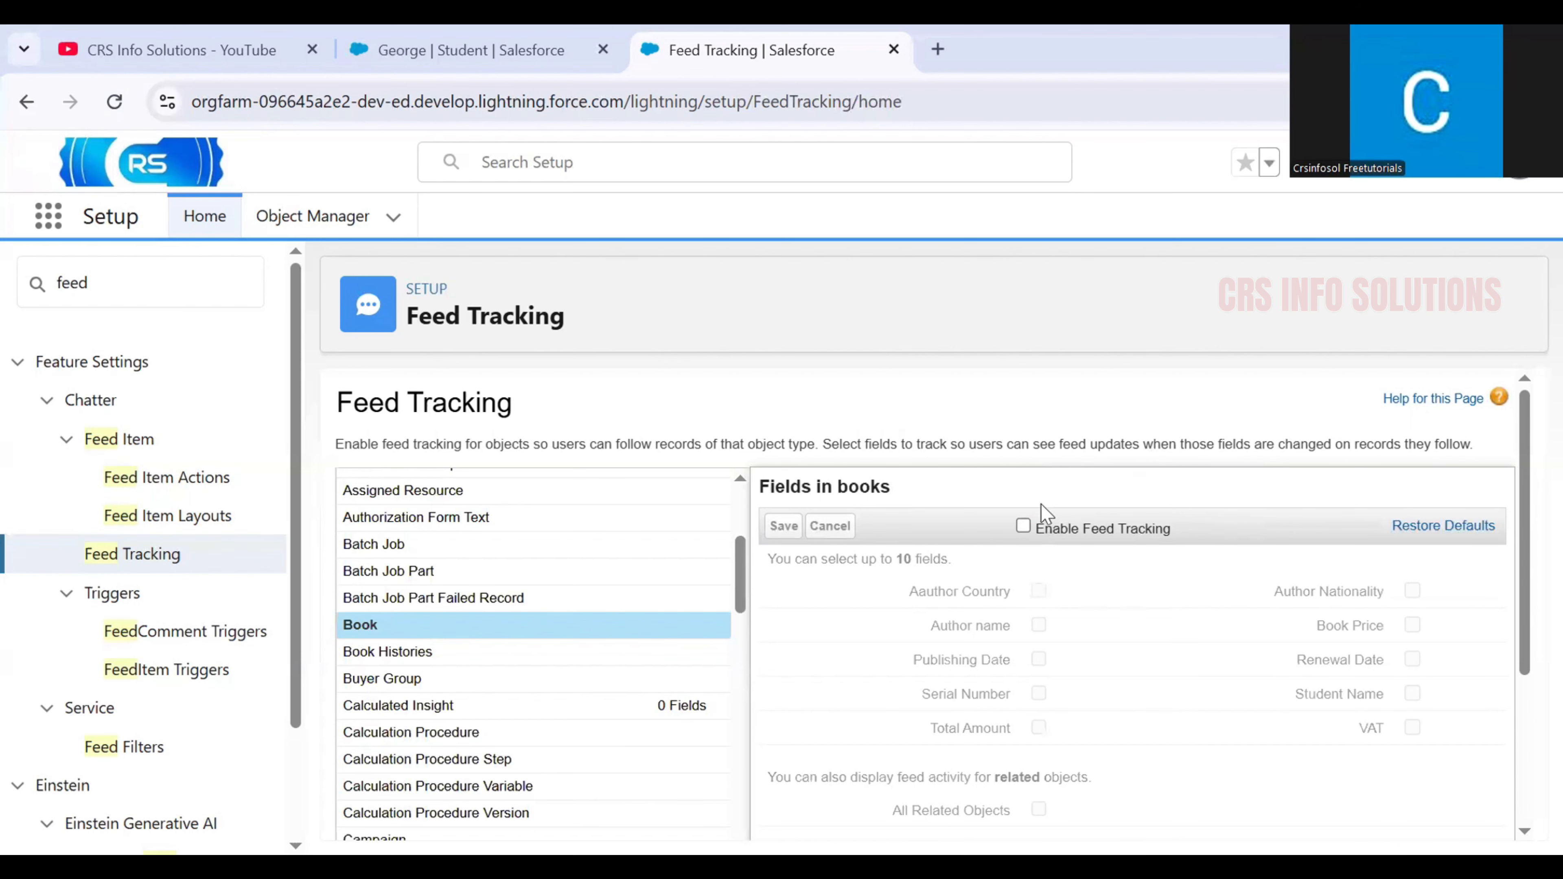
click(1022, 525)
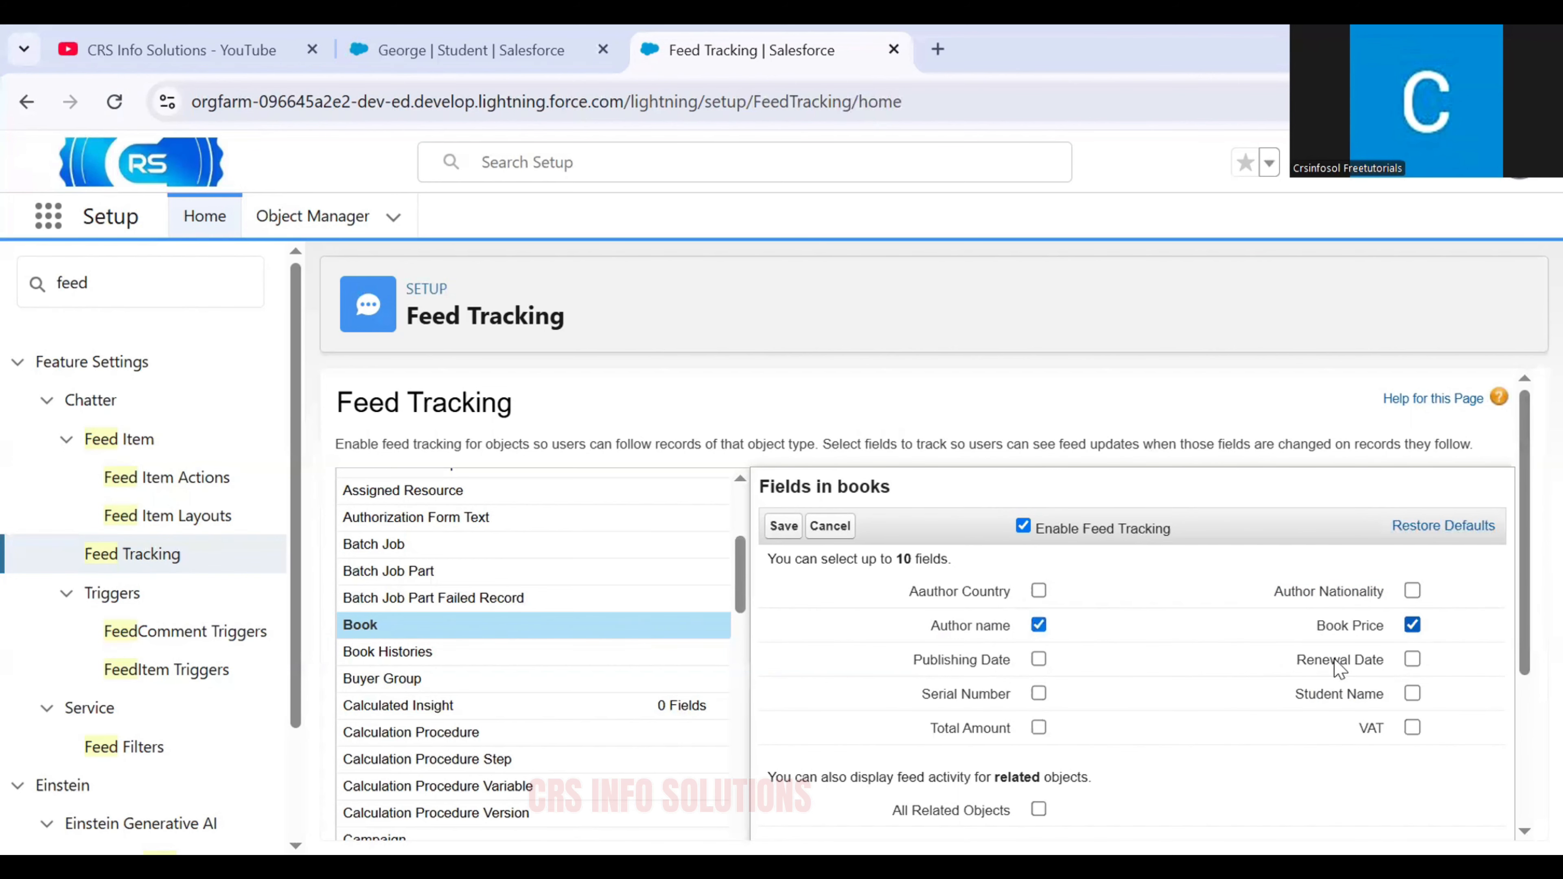
click(1039, 694)
scroll(1146, 634, down, 4)
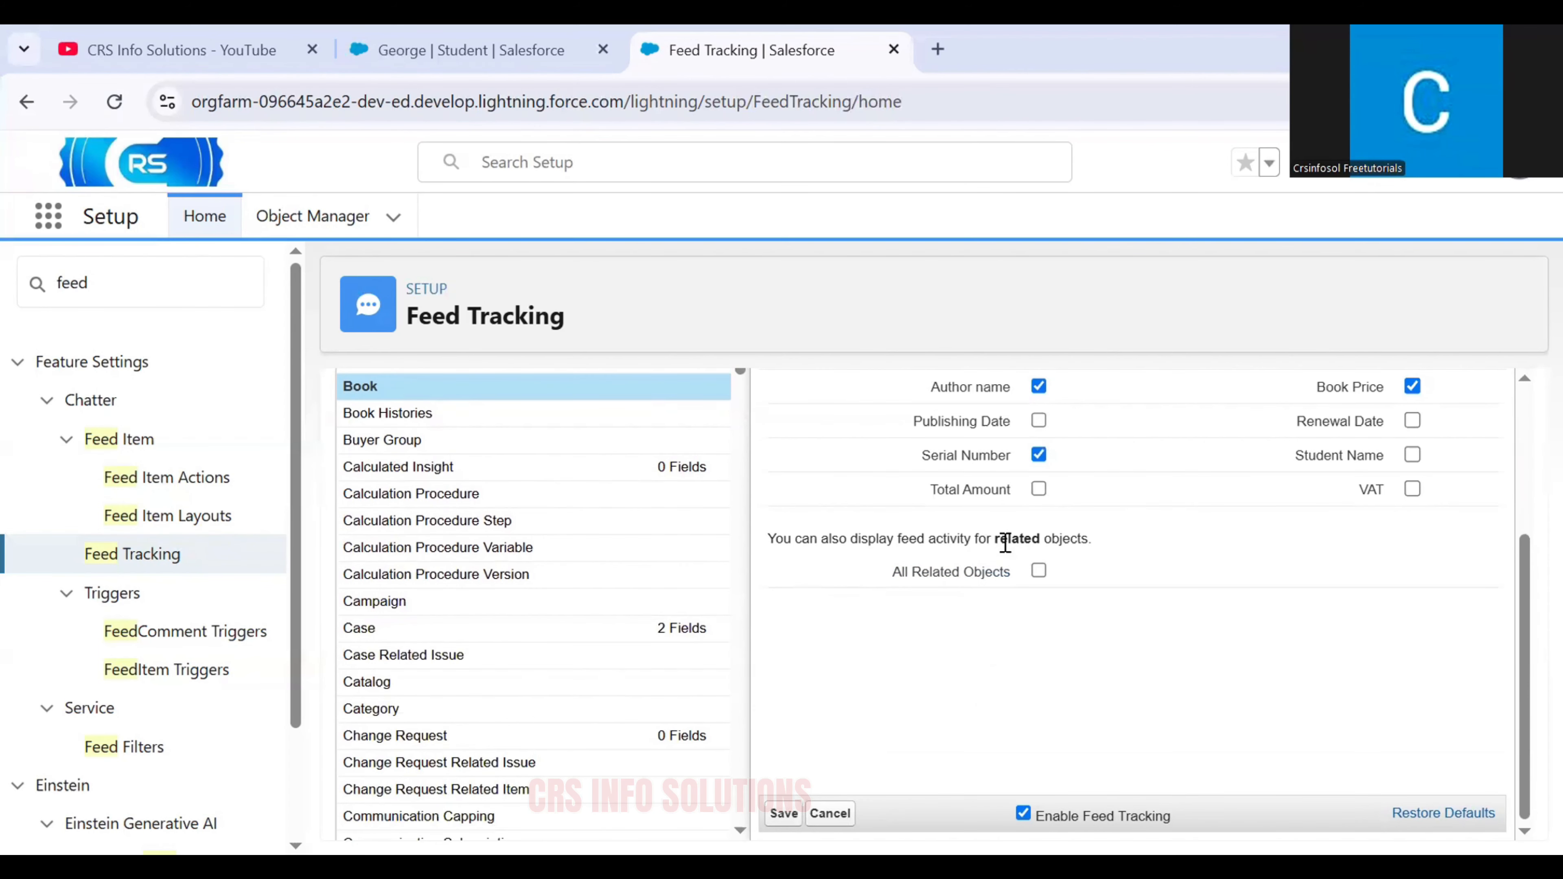
drag(998, 541, 1116, 556)
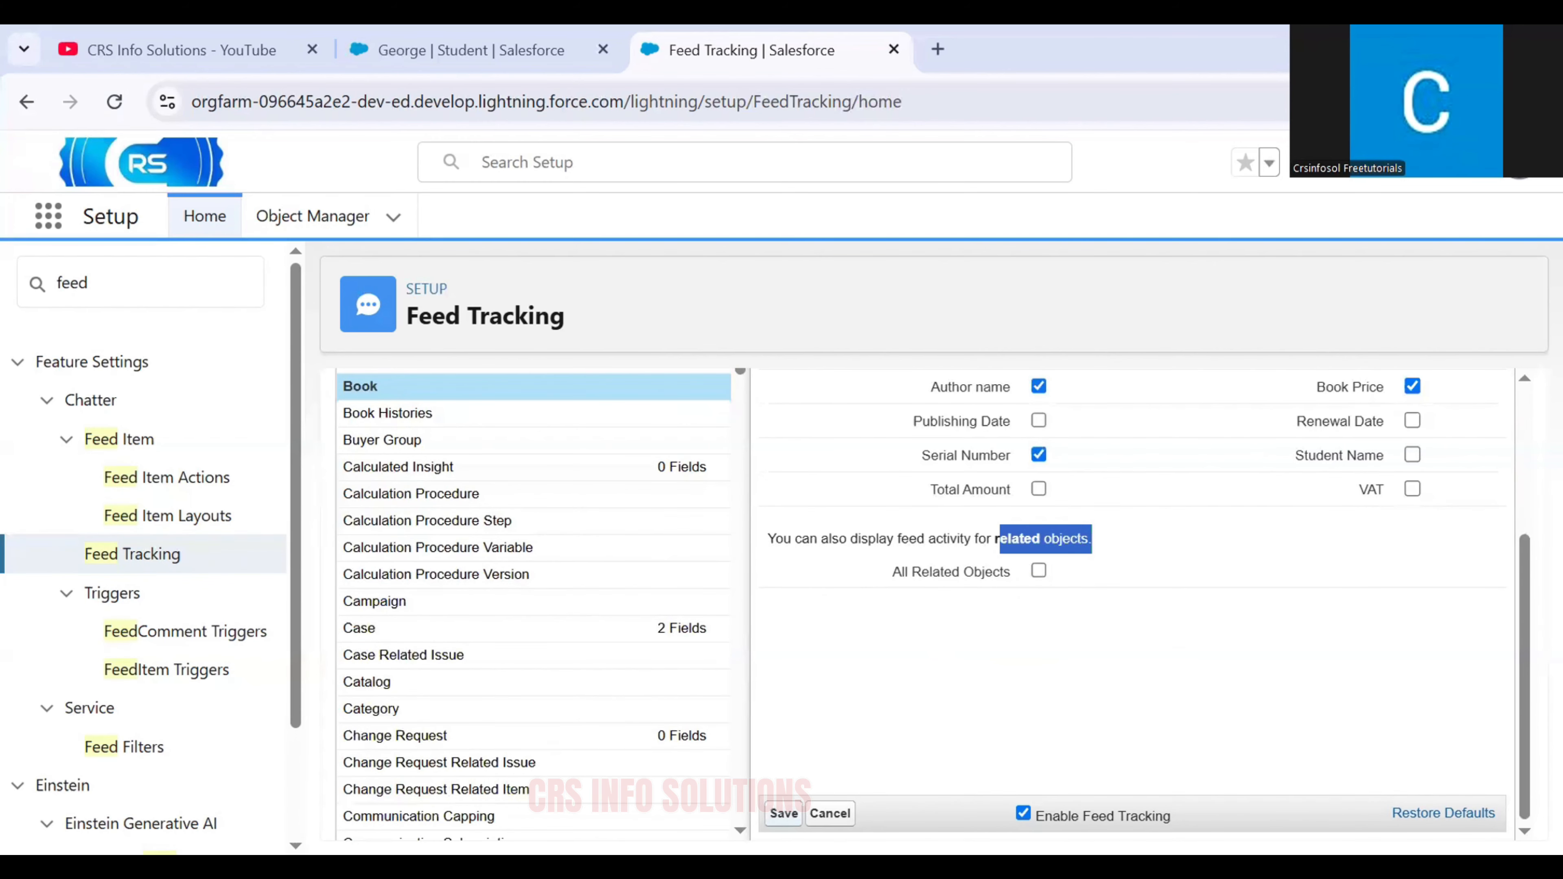
click(783, 813)
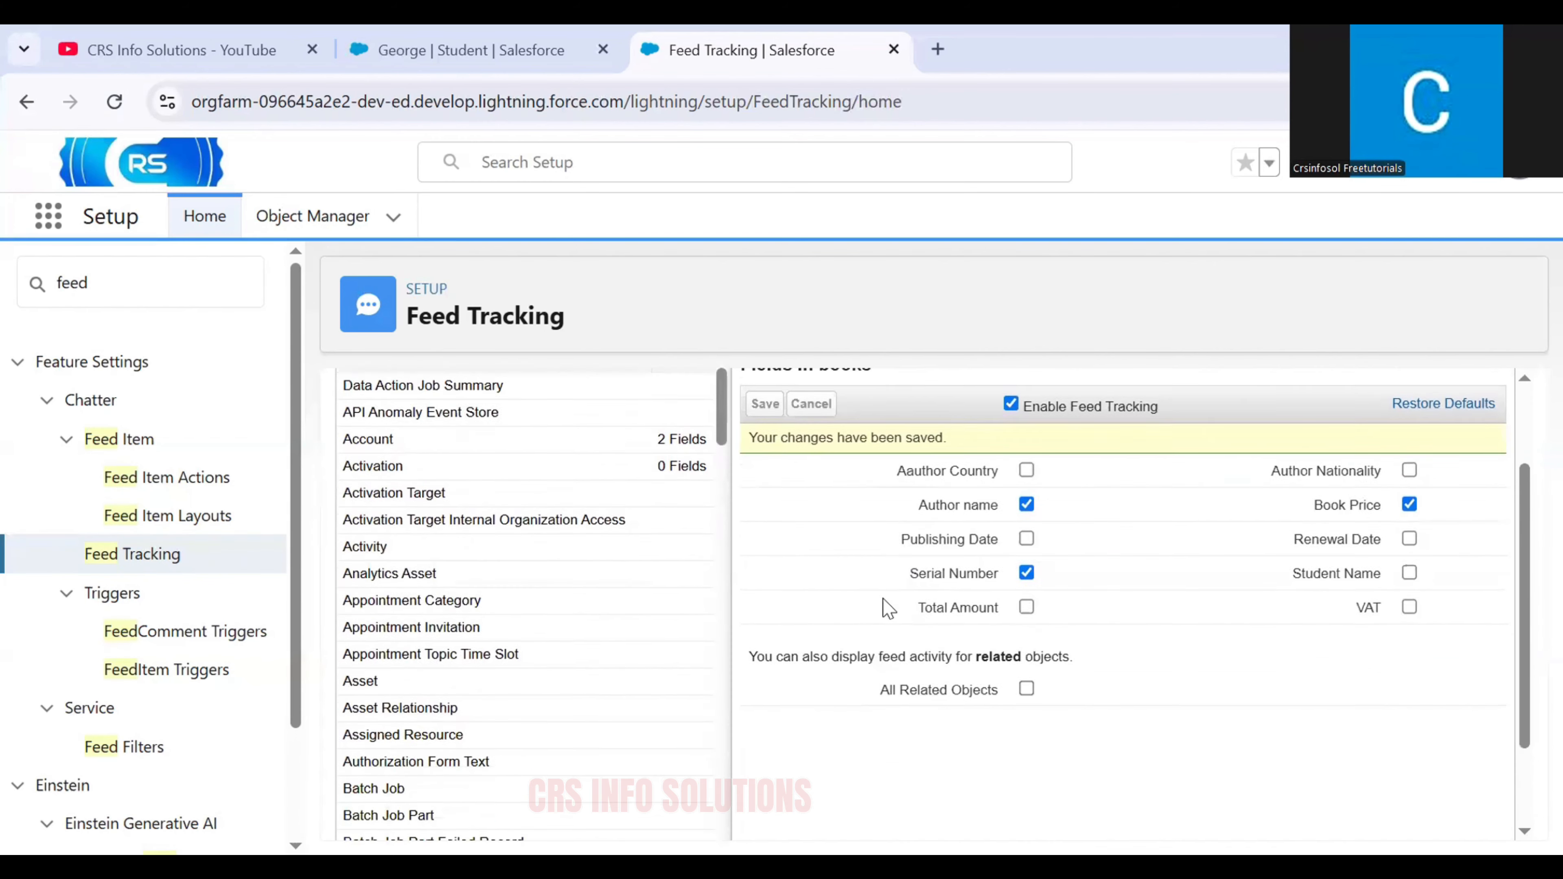
scroll(883, 598, up, 2)
scroll(883, 598, down, 4)
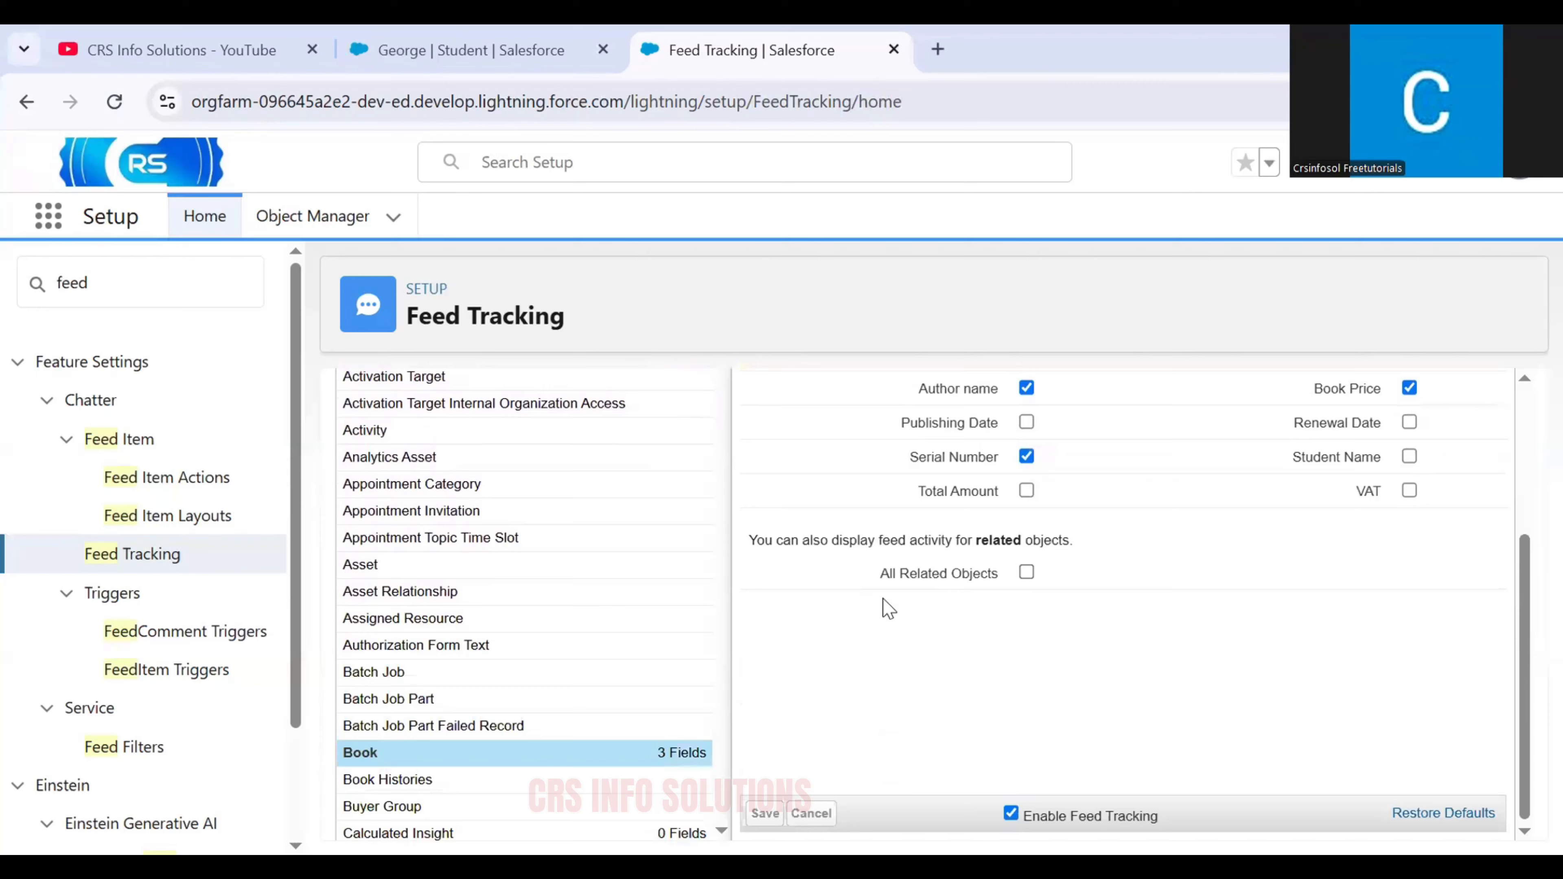
scroll(621, 634, down, 2)
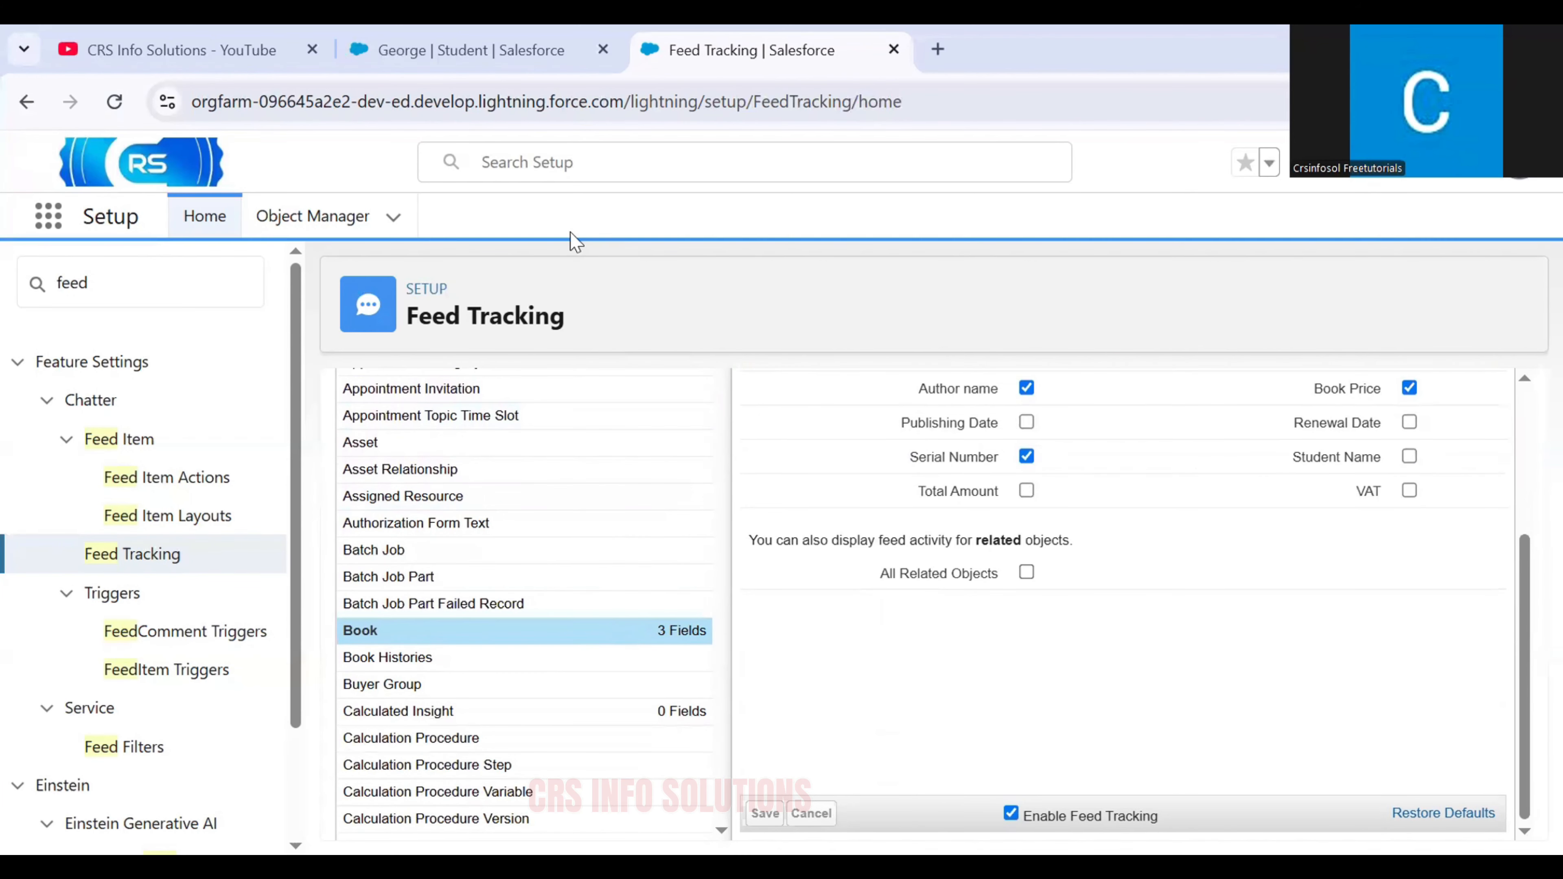
Open book record 54637 from the Books list in the Sales app and show its Chatter feed
click(469, 78)
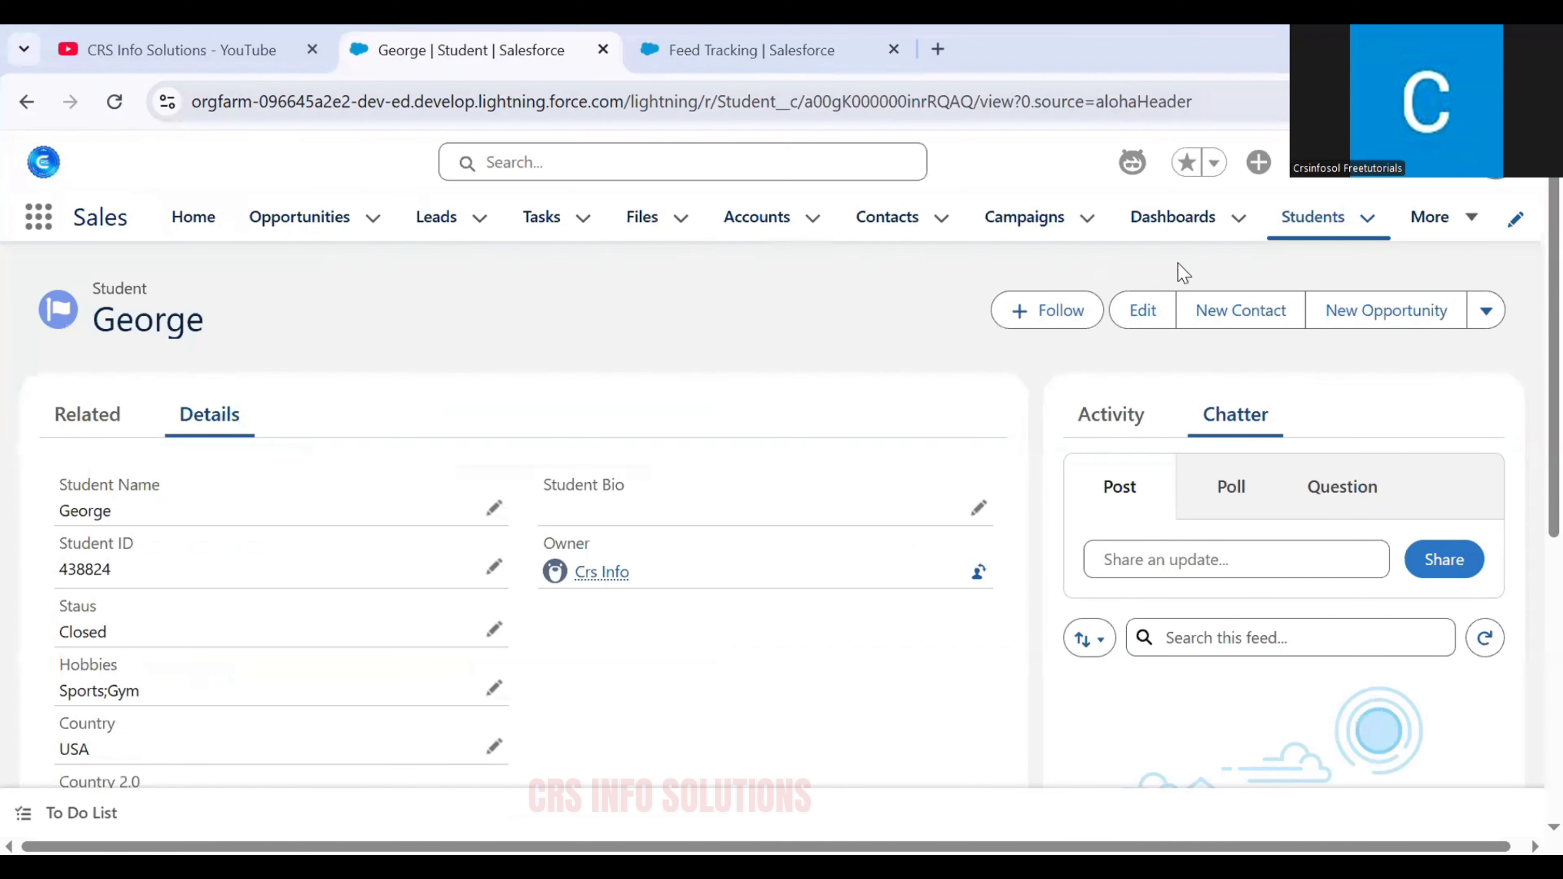
click(1421, 223)
click(1429, 559)
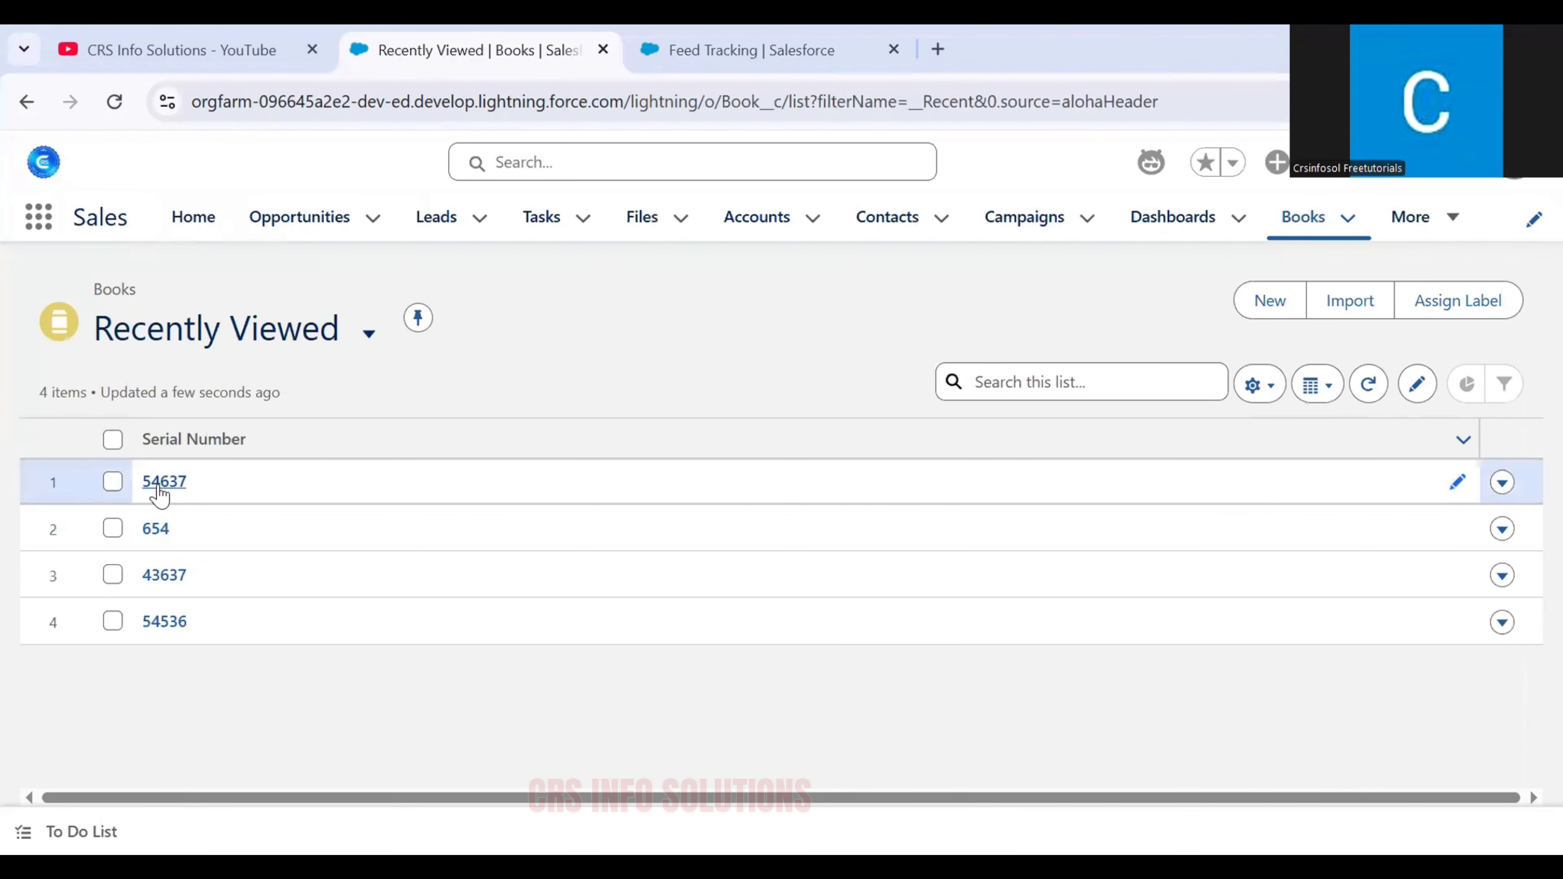
click(159, 487)
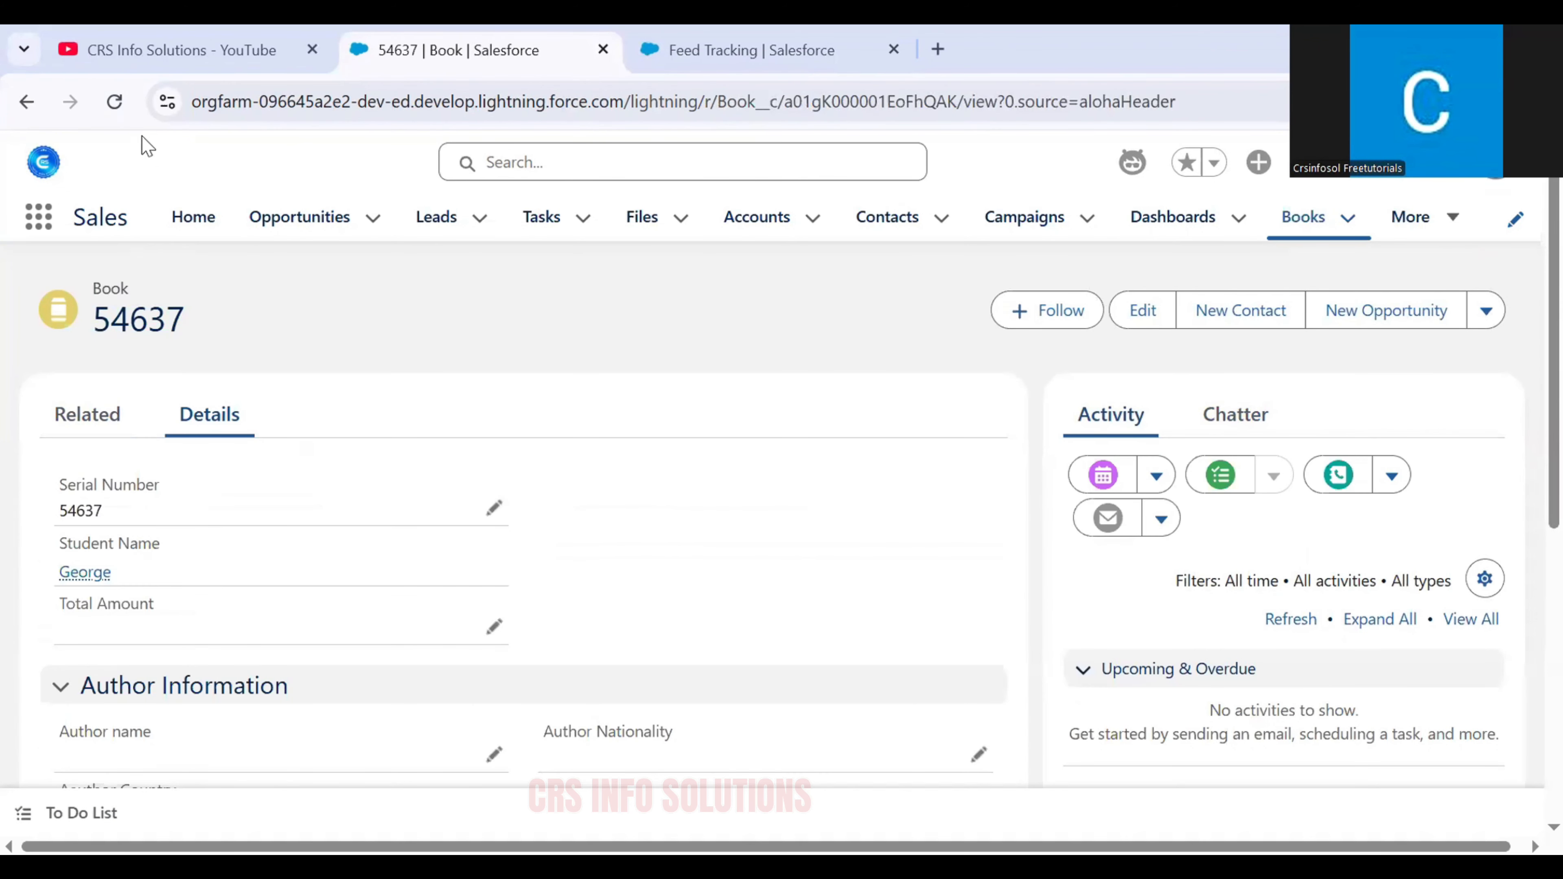
click(1240, 431)
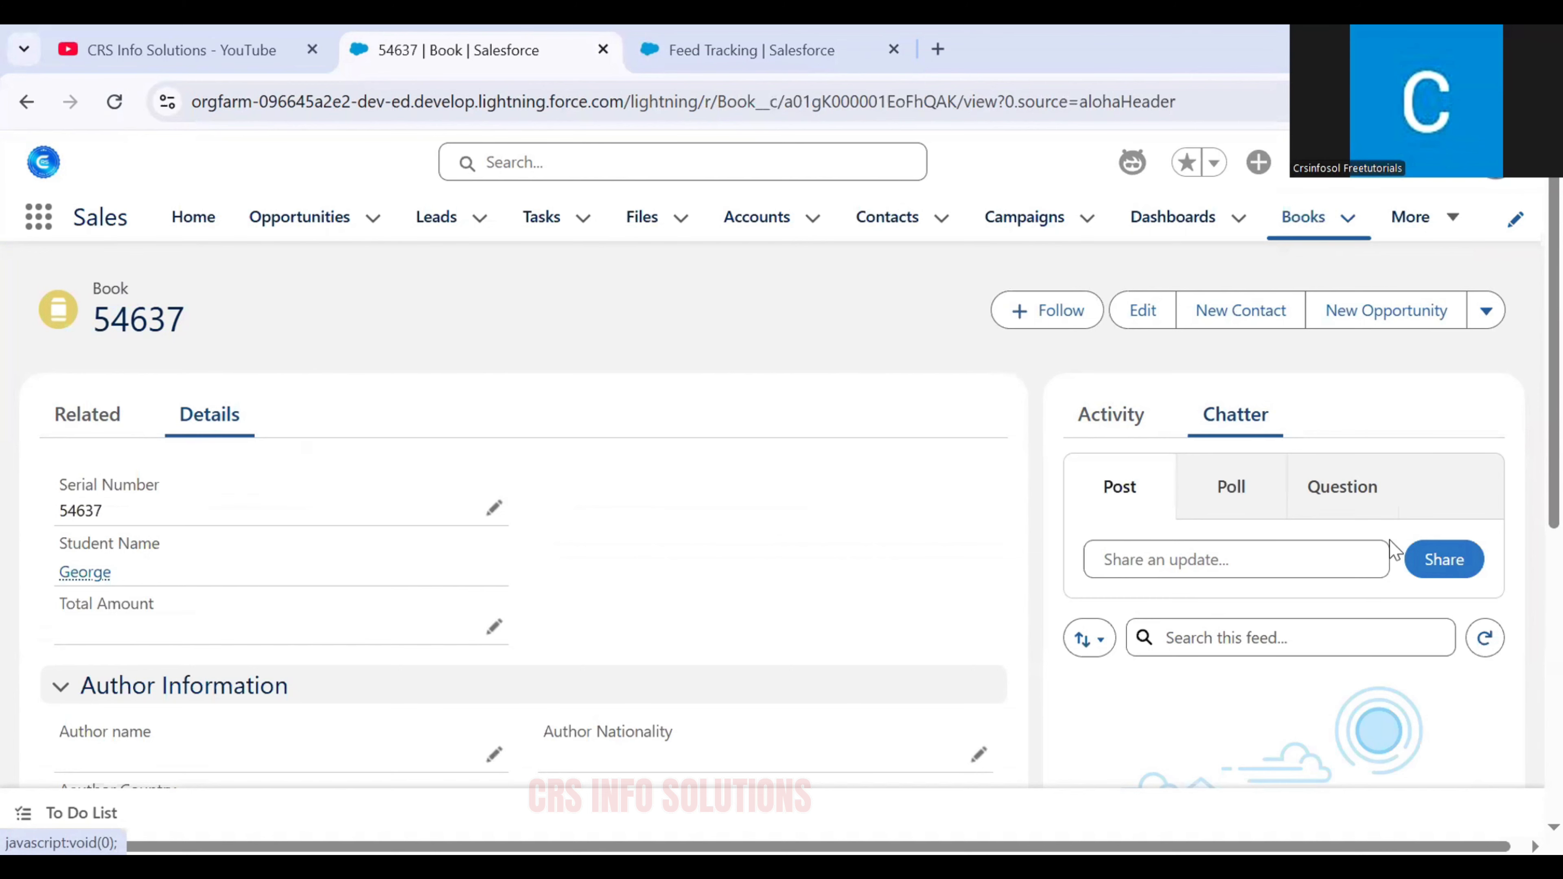
Share the Chatter post "This is a test for feed tracking" on the book record and check it in the feed
scroll(1225, 566, down, 2)
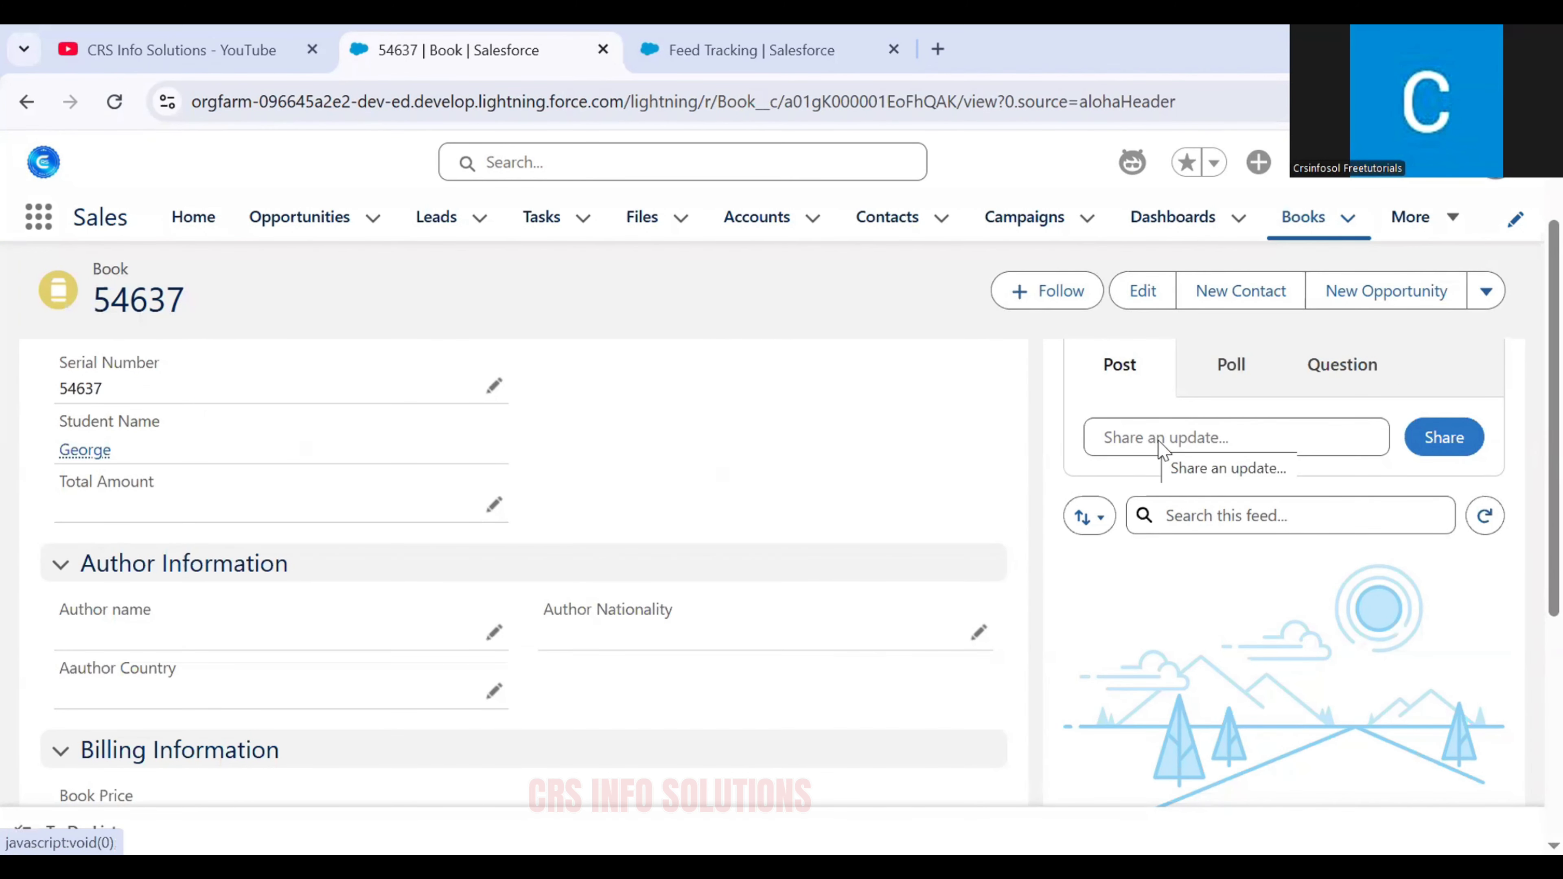
scroll(1173, 582, up, 2)
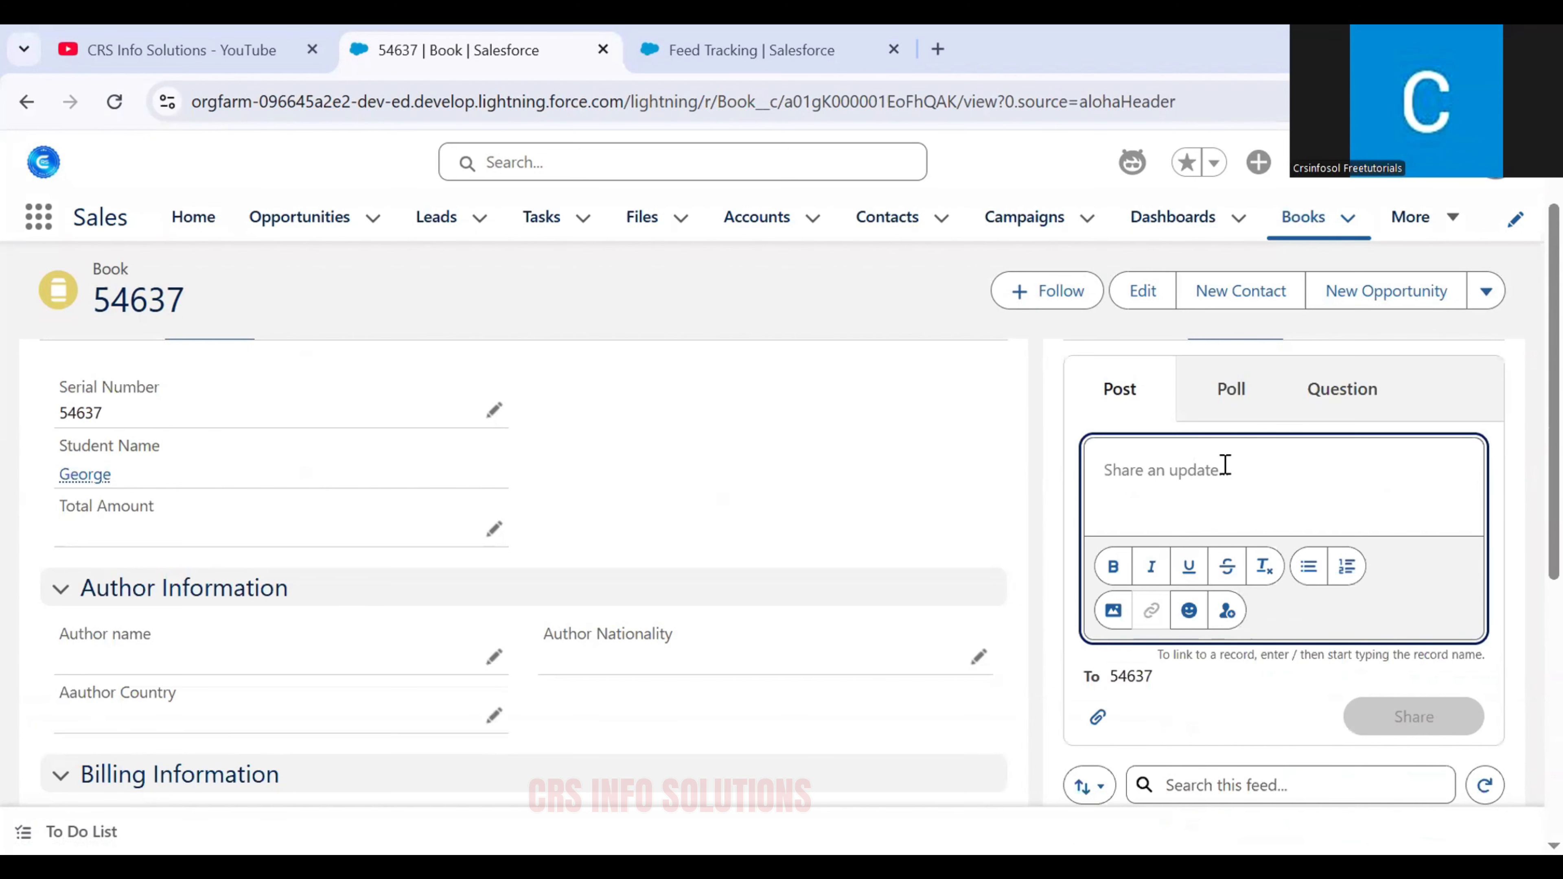
text(This i)
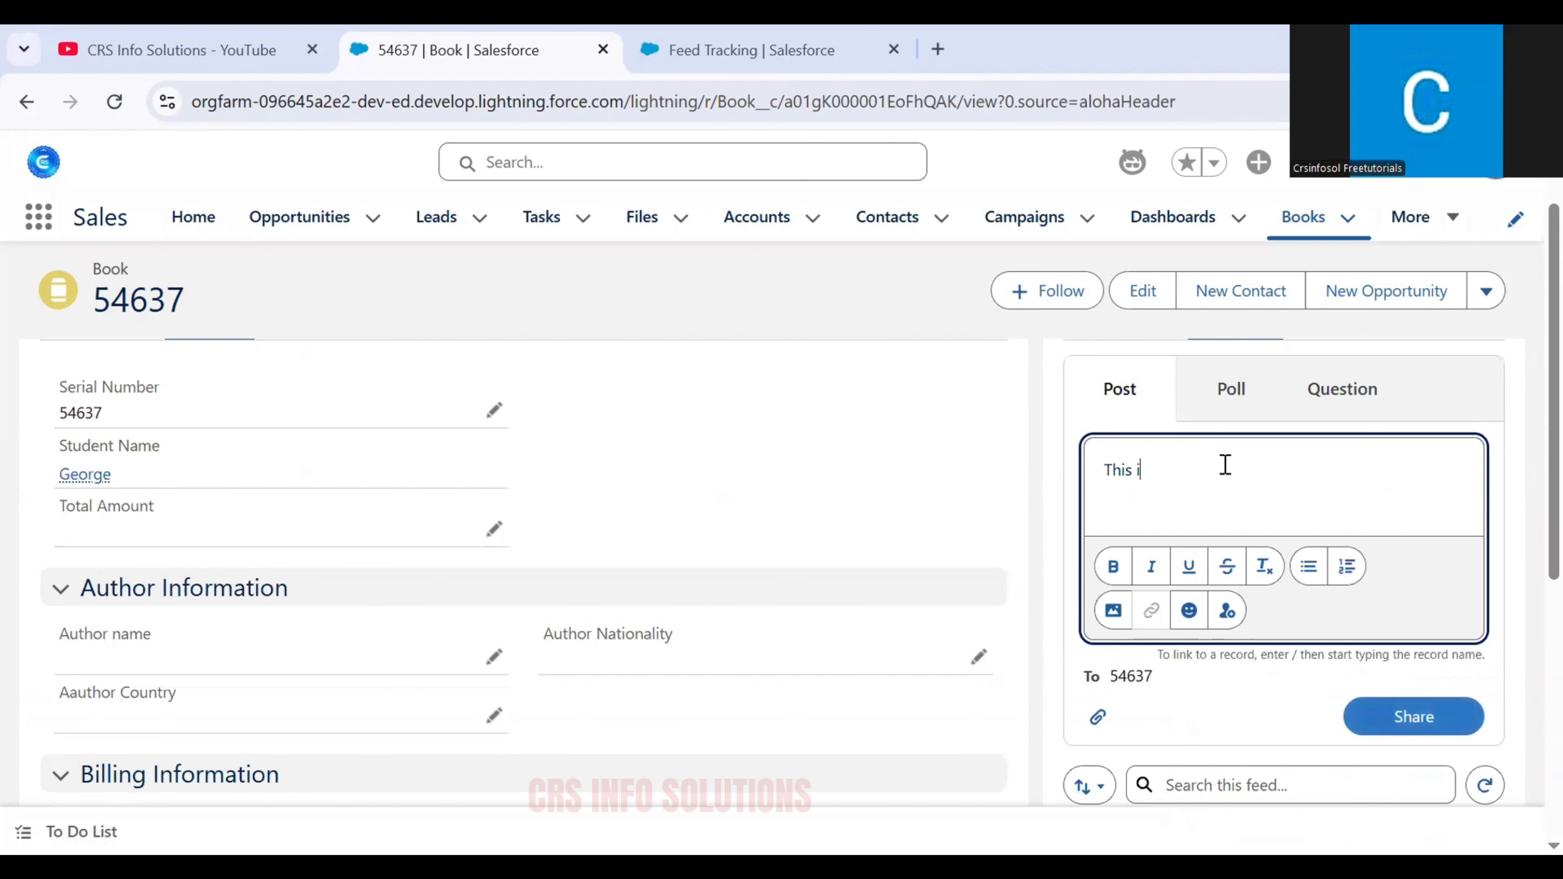
text(s a test for feed tracking)
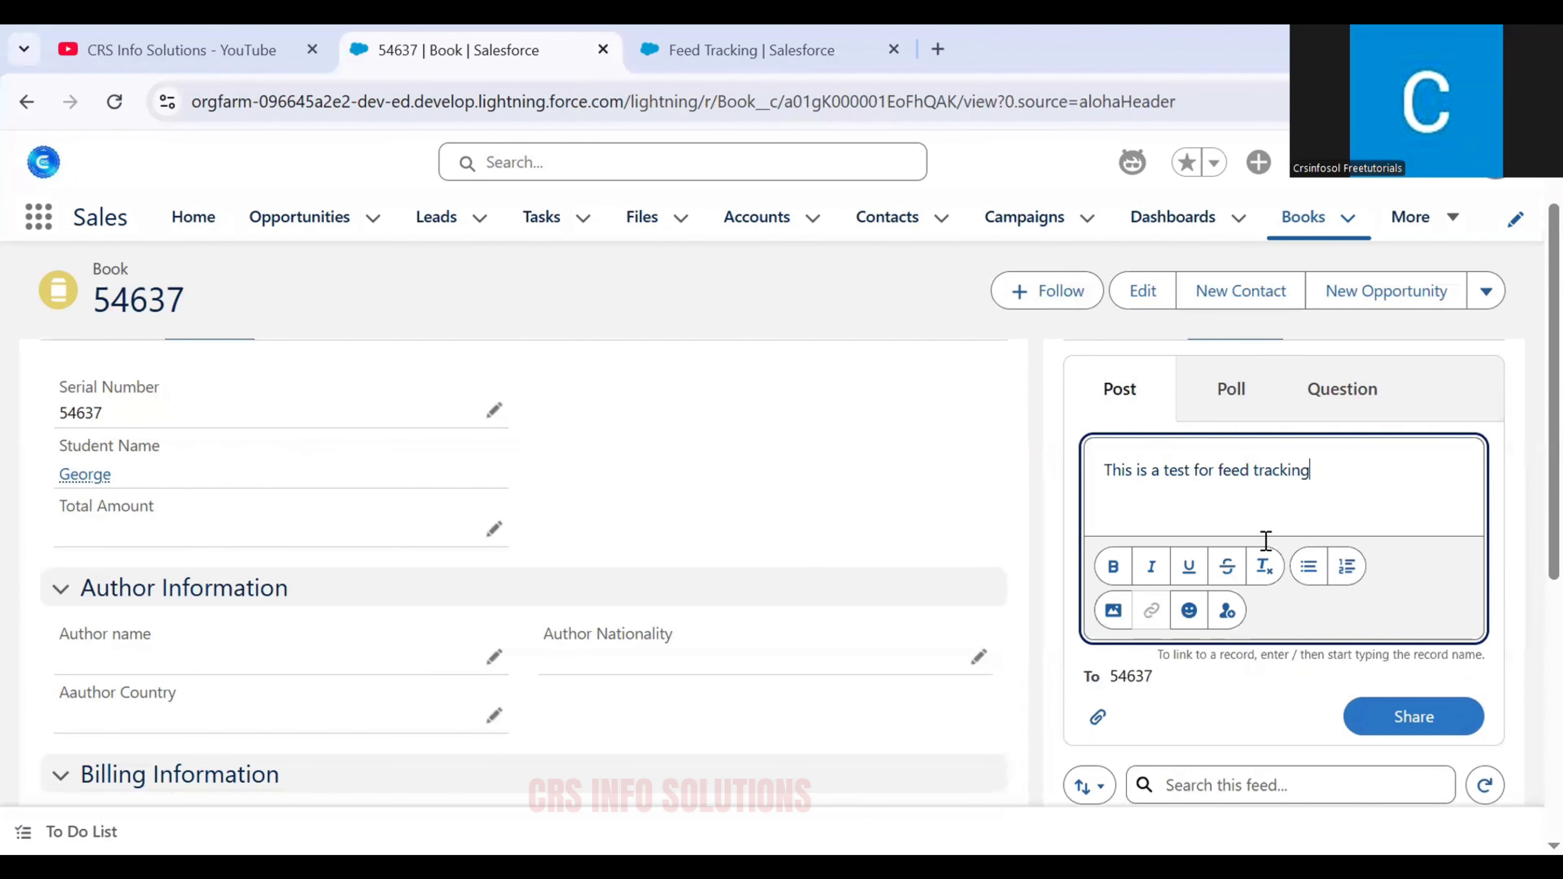
click(1415, 720)
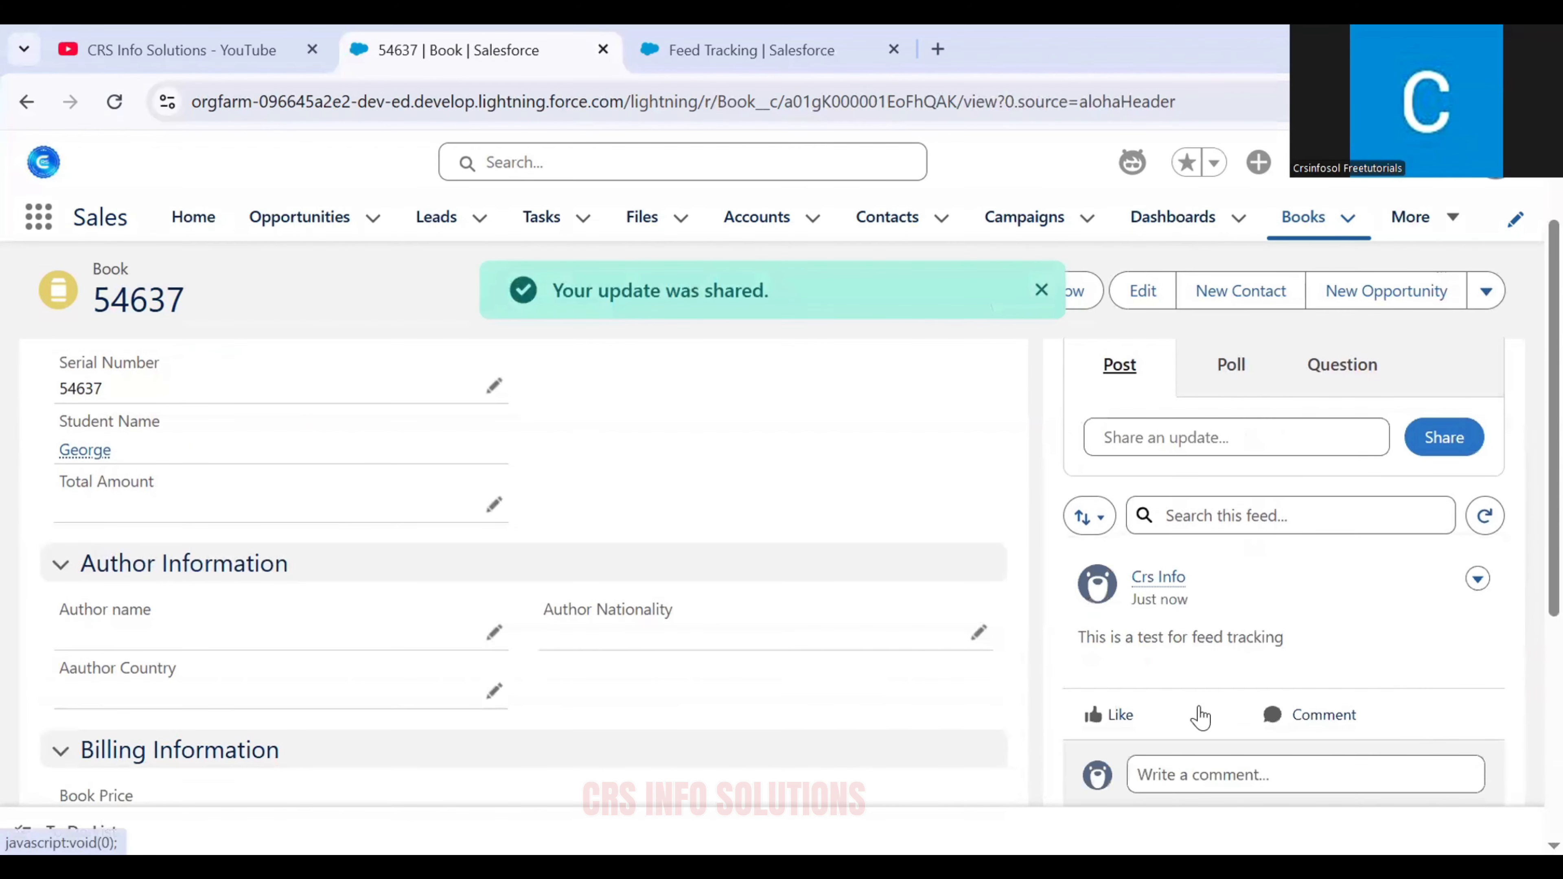
scroll(1224, 643, down, 2)
scroll(1188, 593, up, 1)
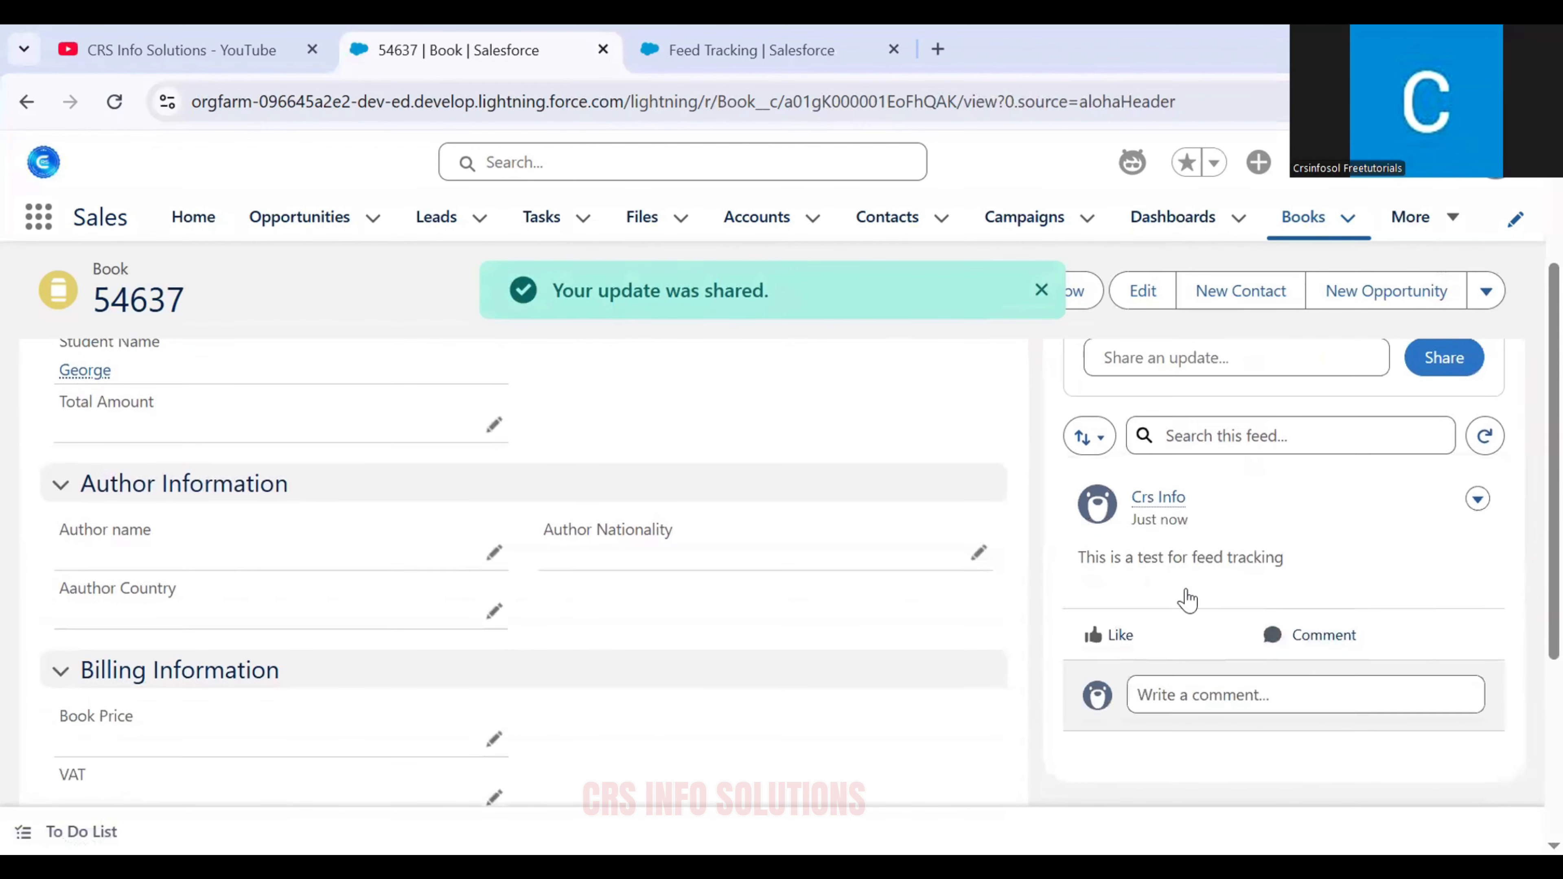
scroll(1315, 665, down, 1)
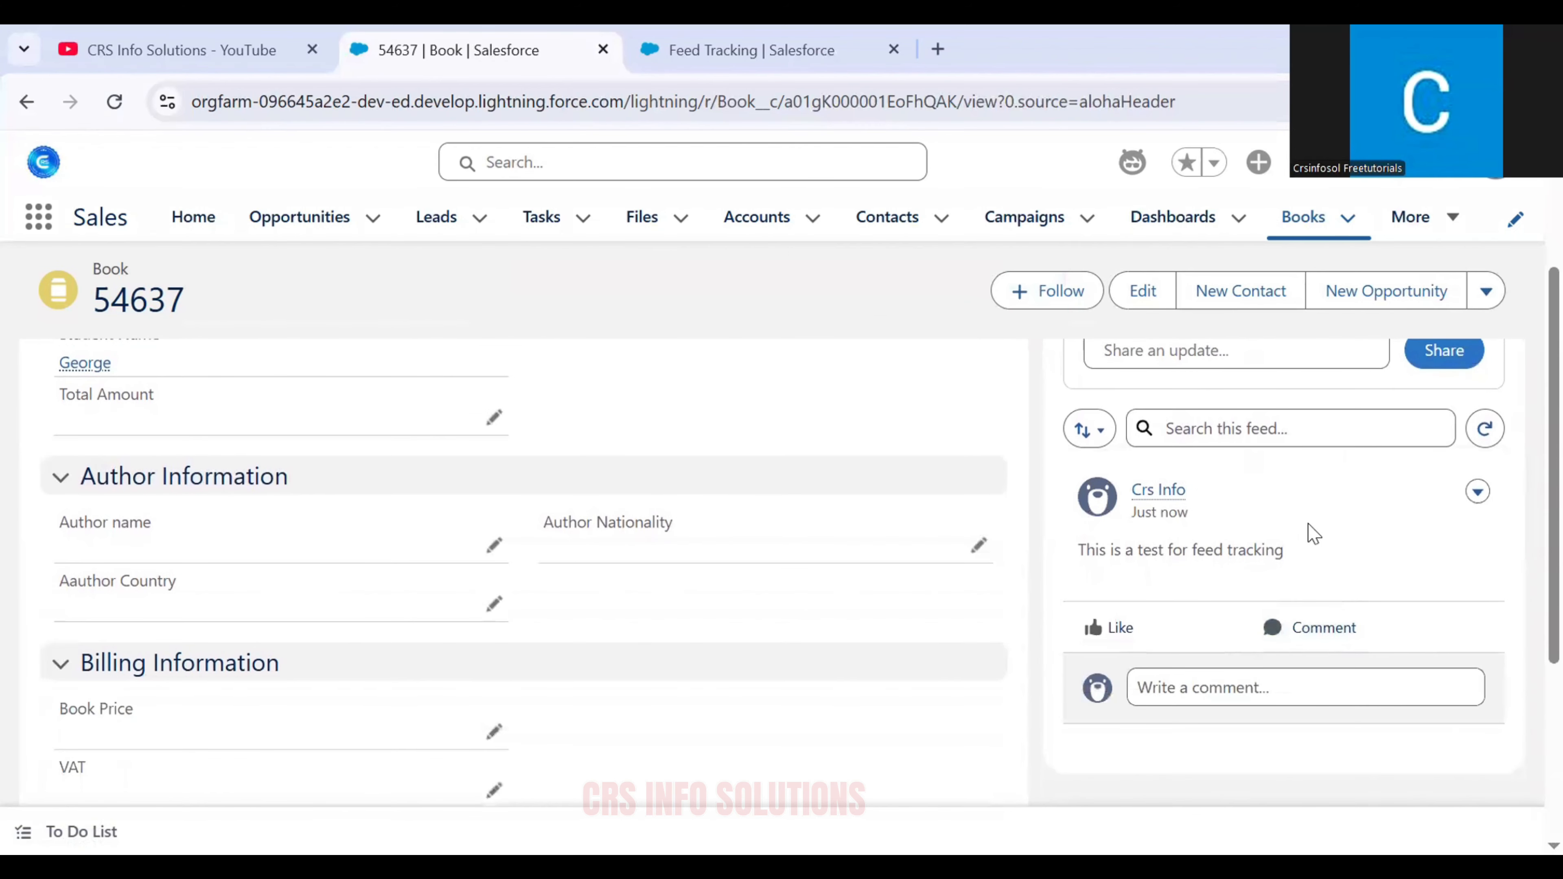
drag(1312, 550, 1084, 558)
Share a second Chatter post on the book record that mentions the Crs Info user
scroll(1083, 558, up, 3)
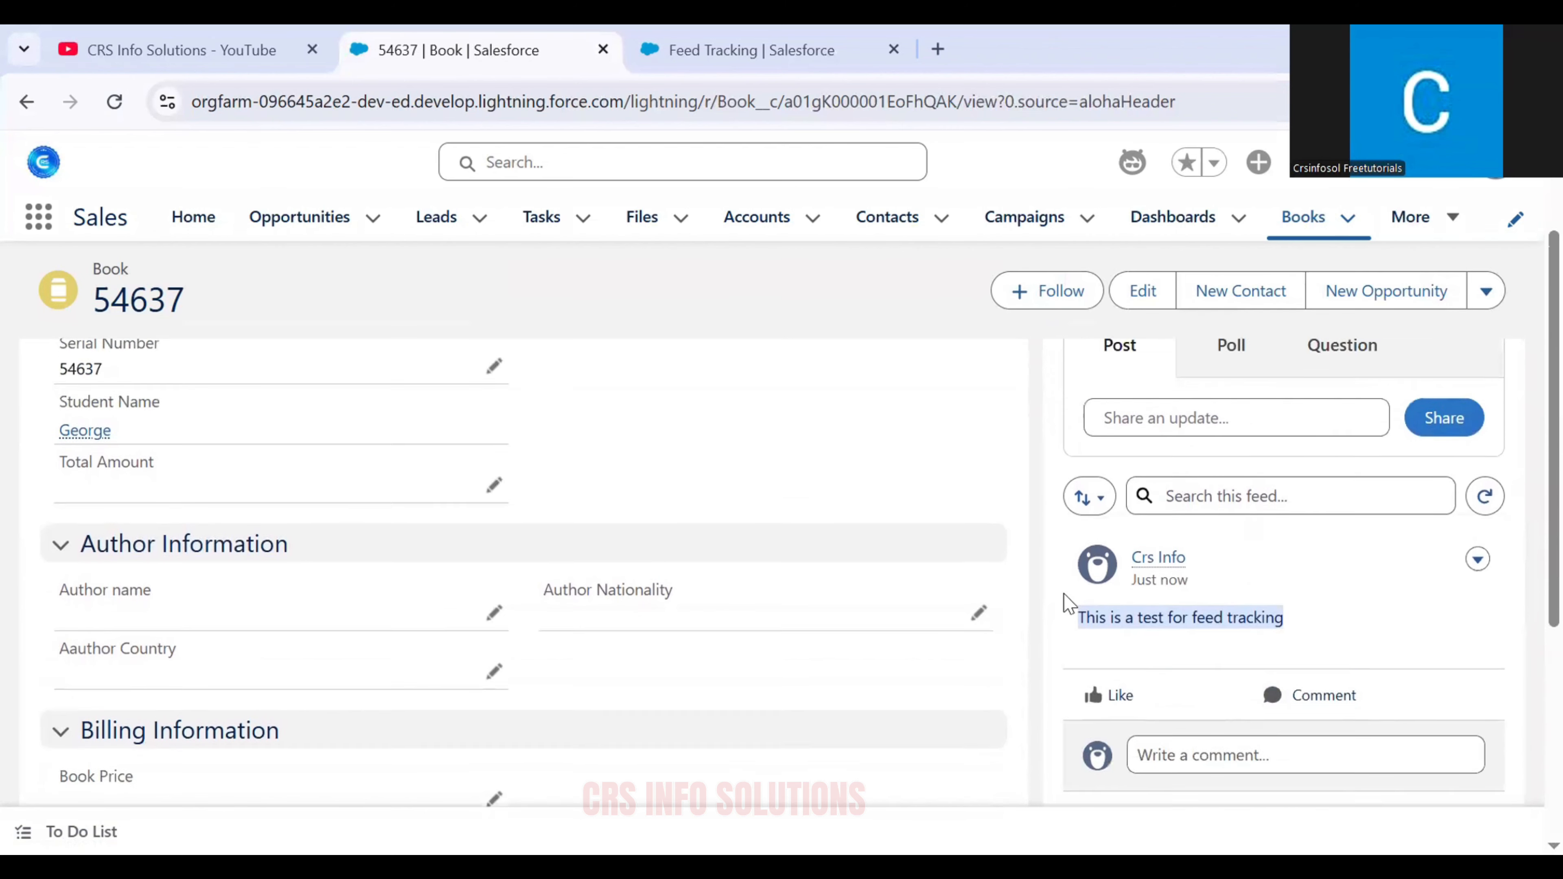
click(1221, 563)
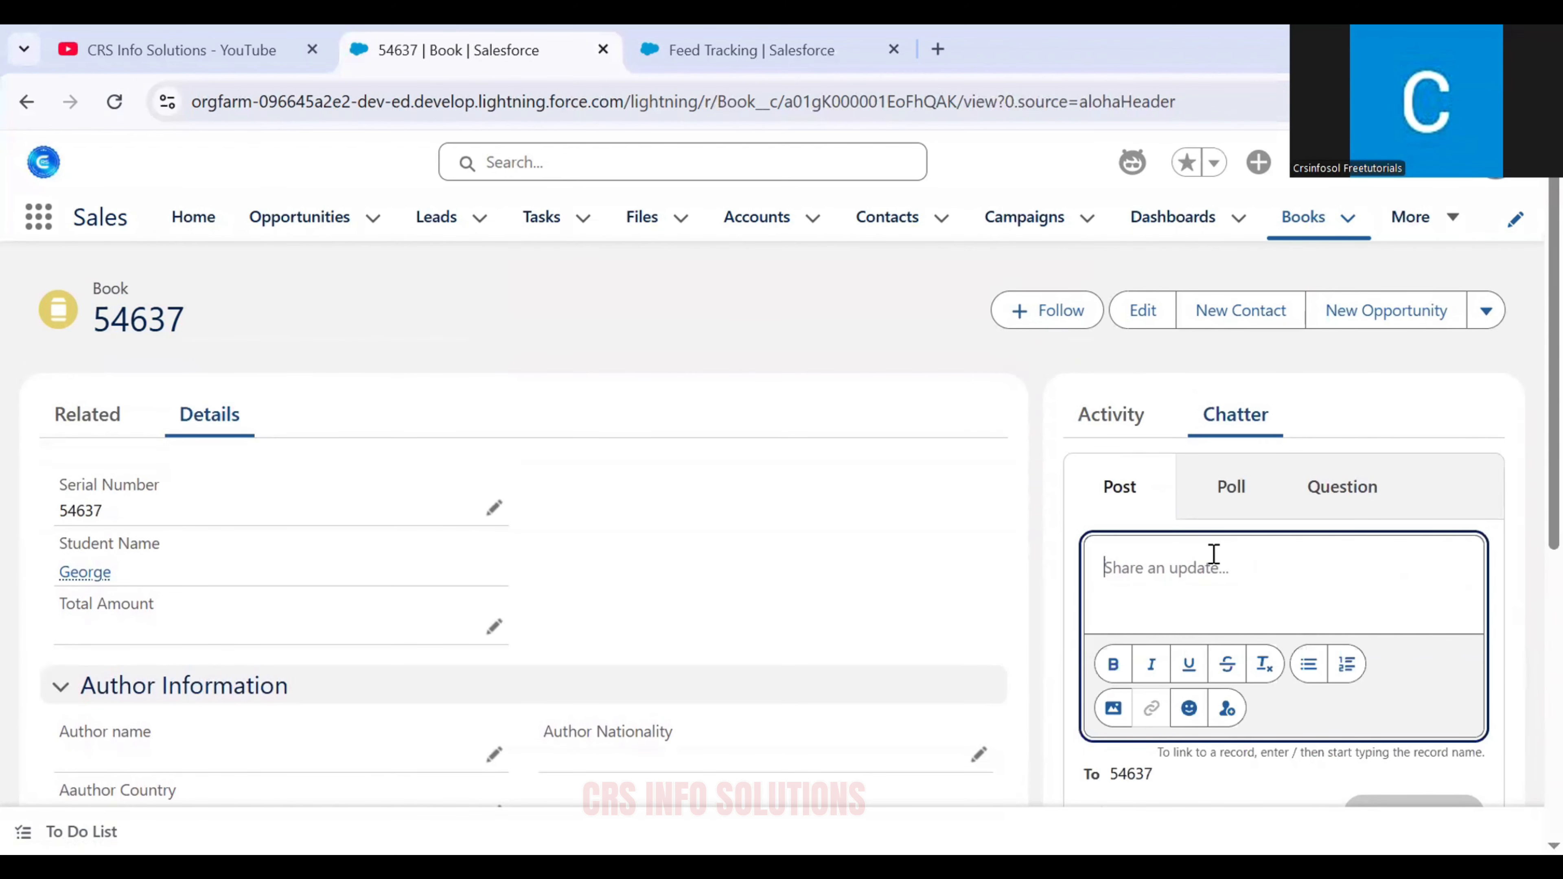
text(@crs)
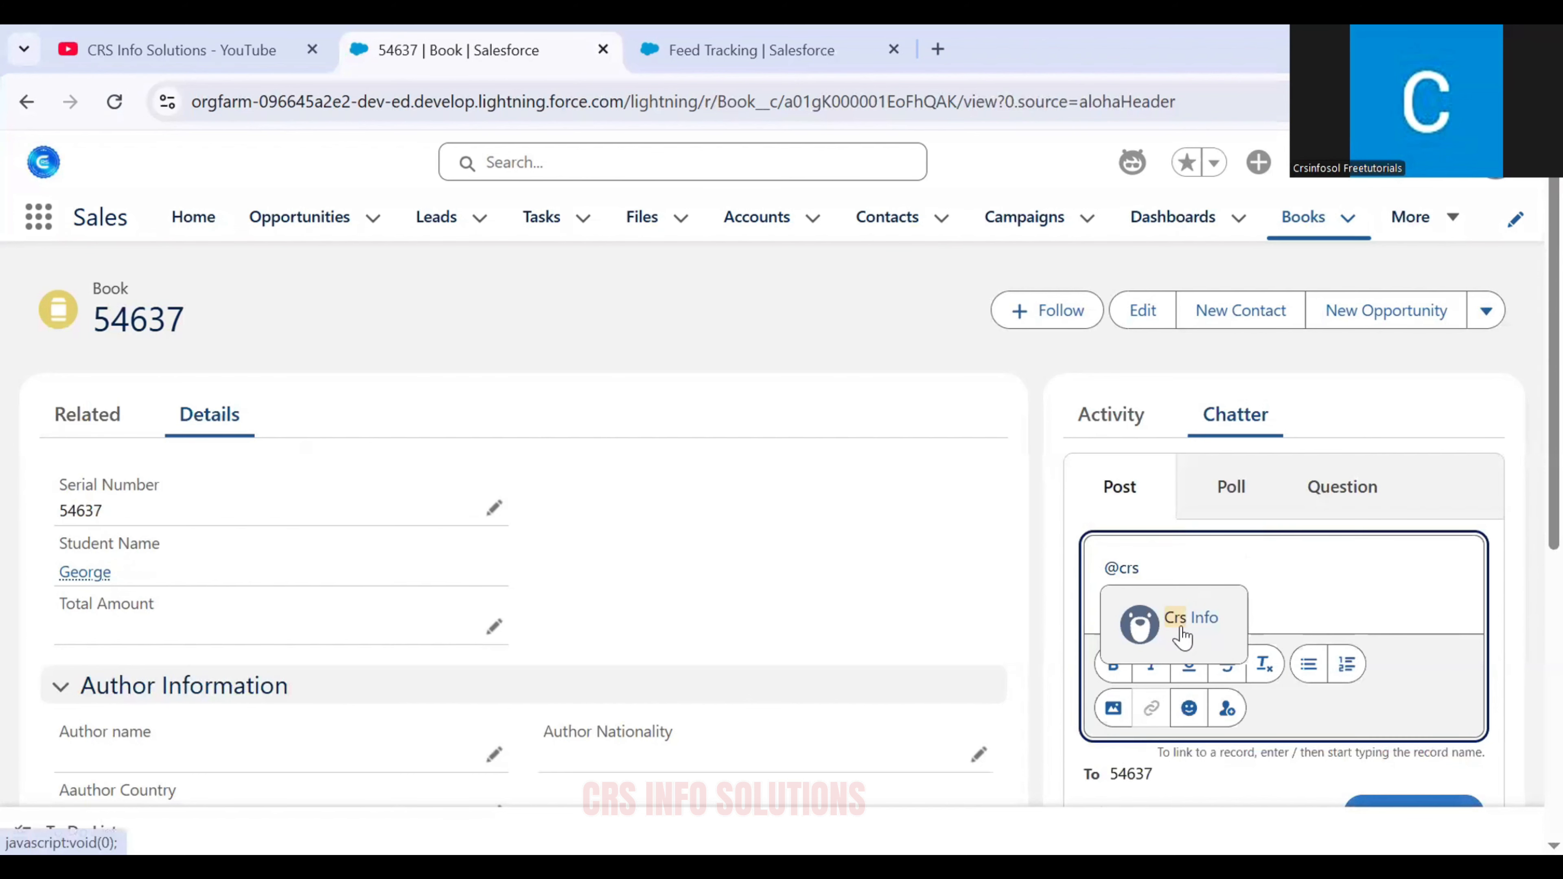
click(1180, 630)
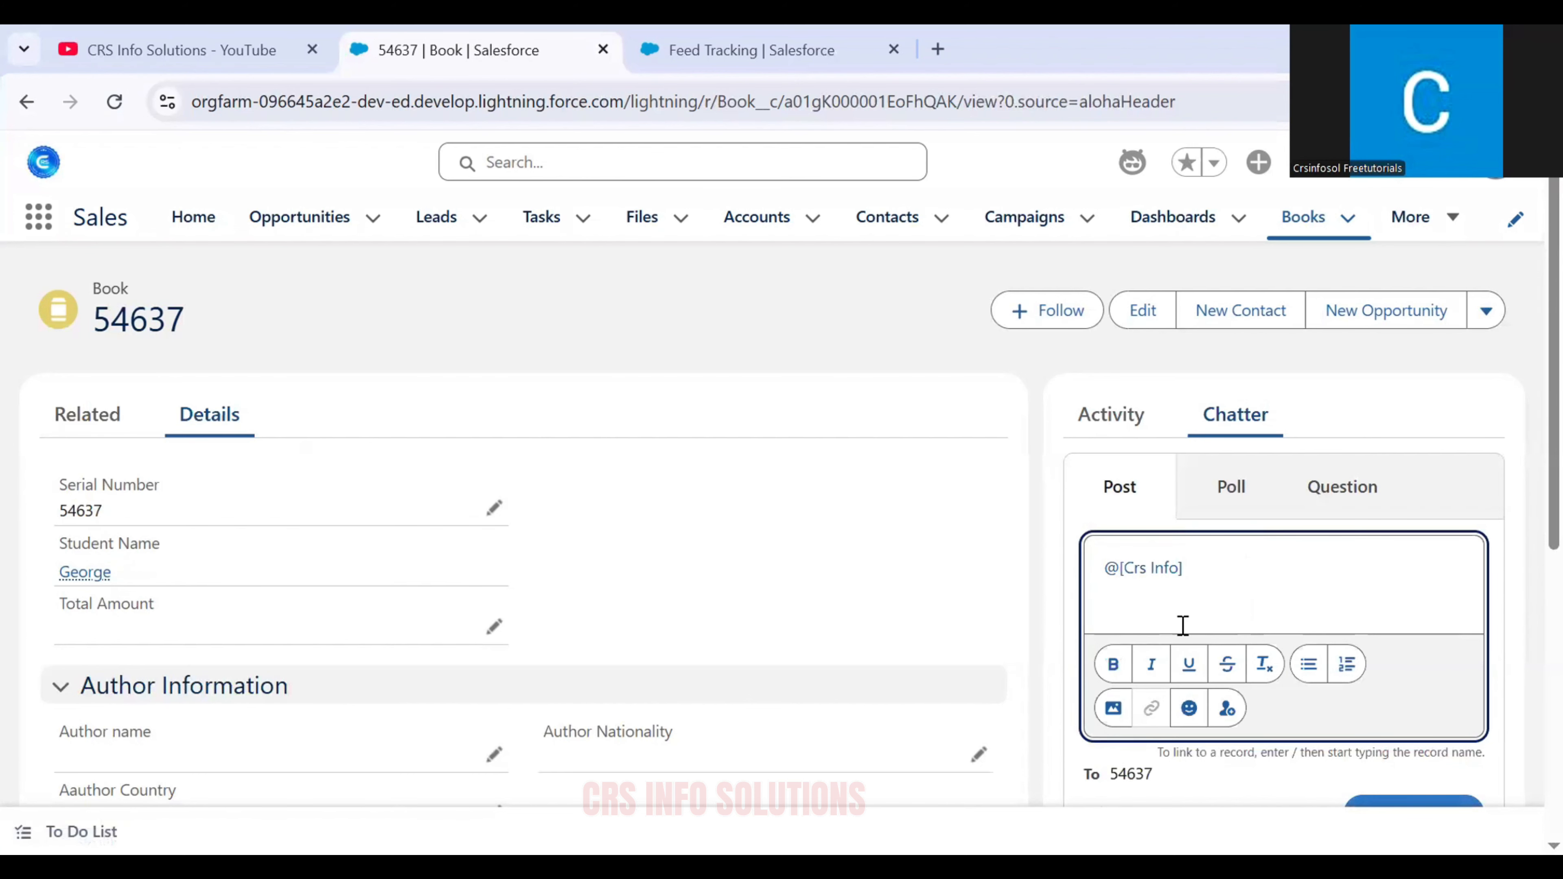
scroll(1182, 625, down, 4)
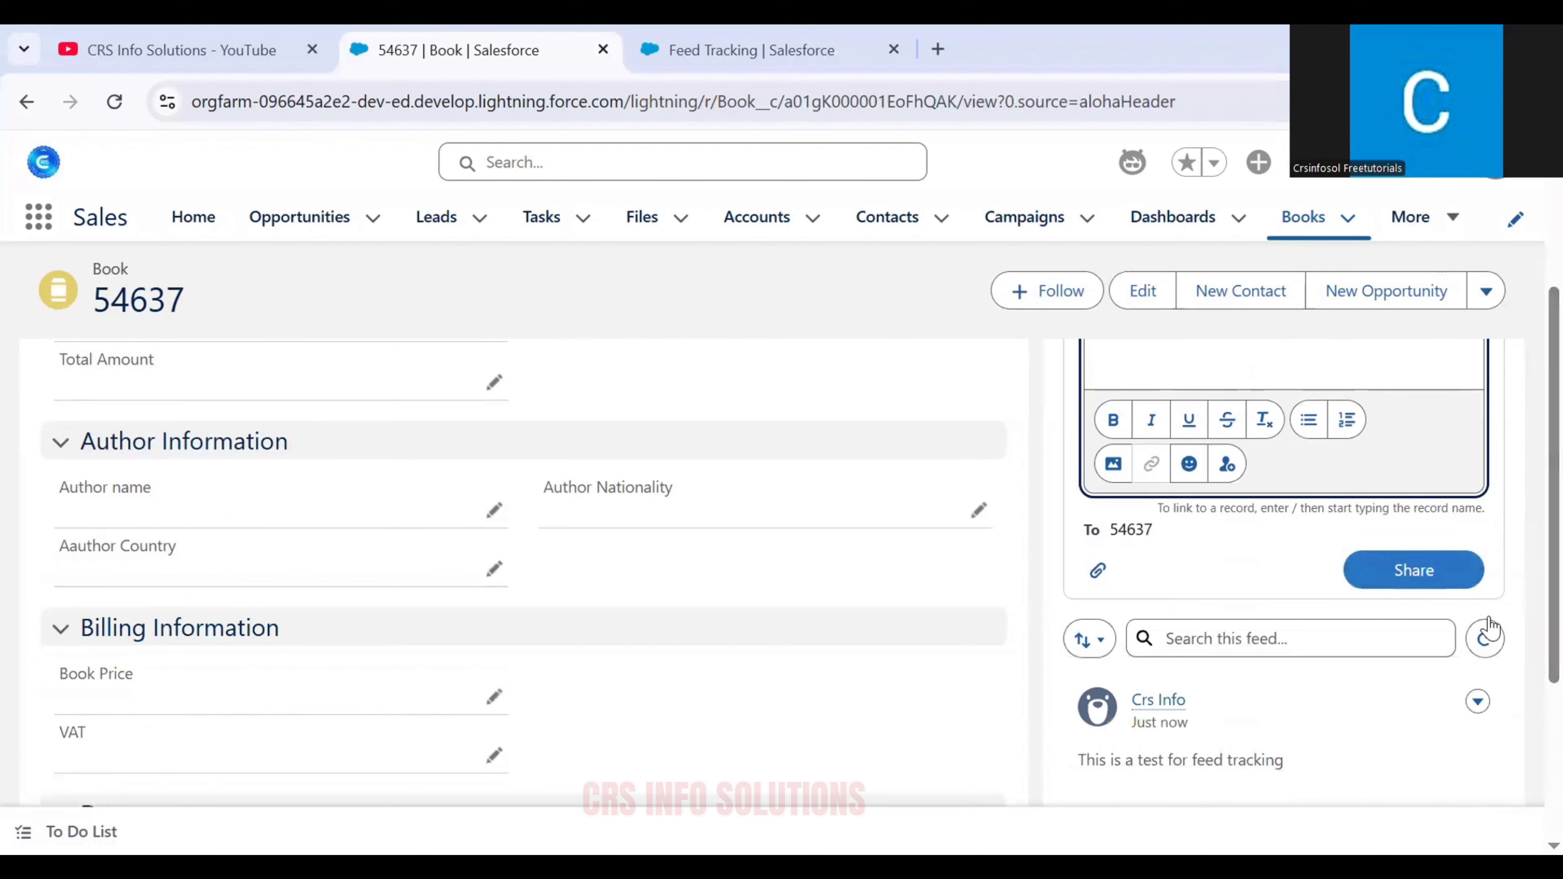
click(1435, 572)
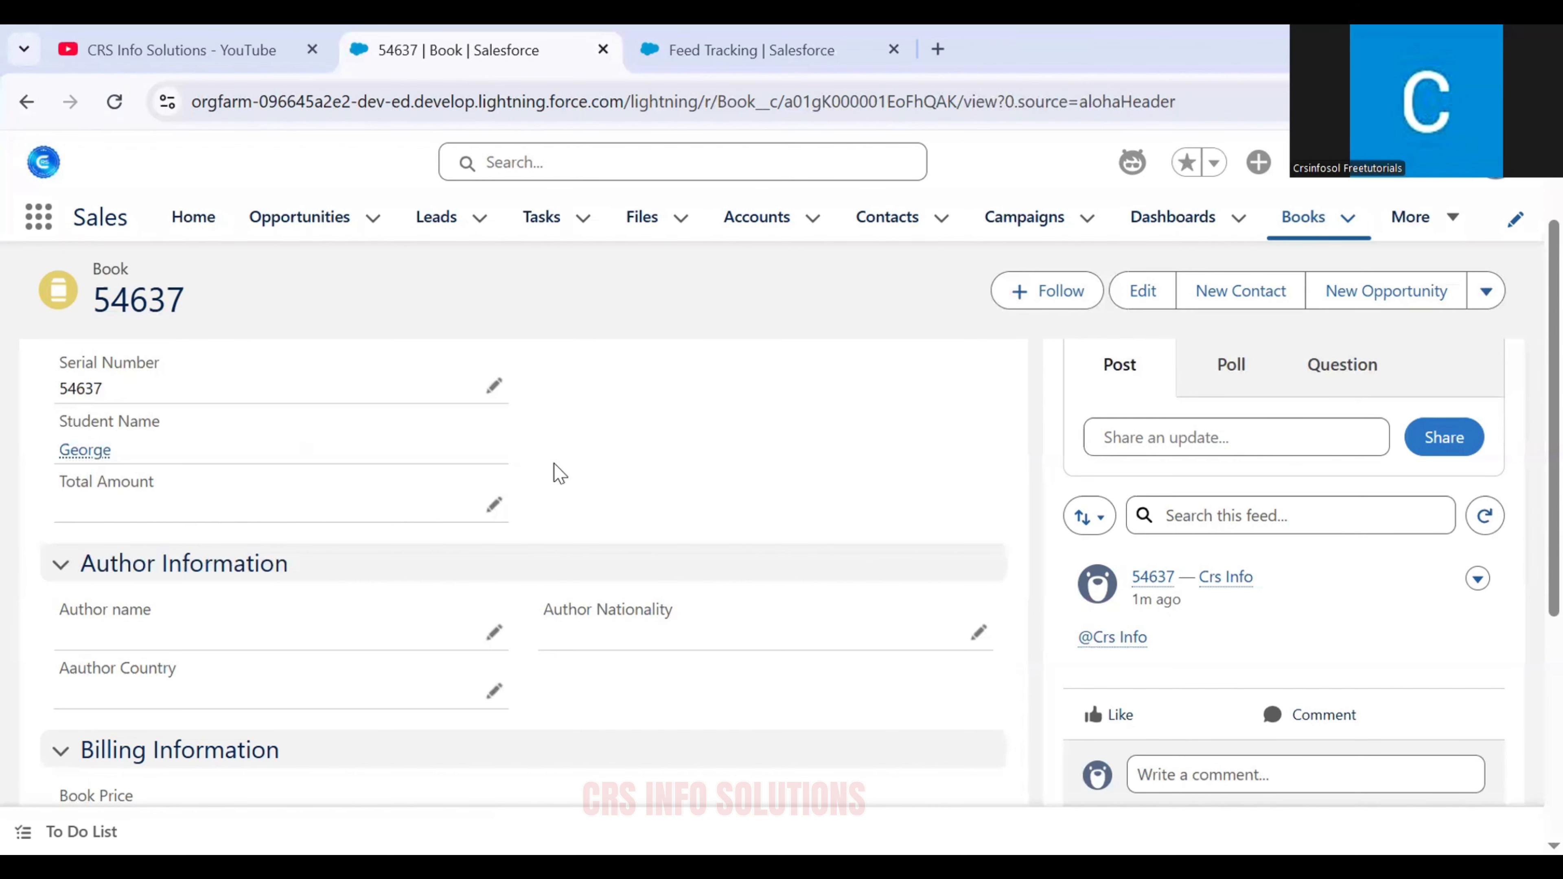
Check the tracked Book fields in Feed Tracking, fill in the record's Author name, save it, and review its Chatter entry
click(766, 40)
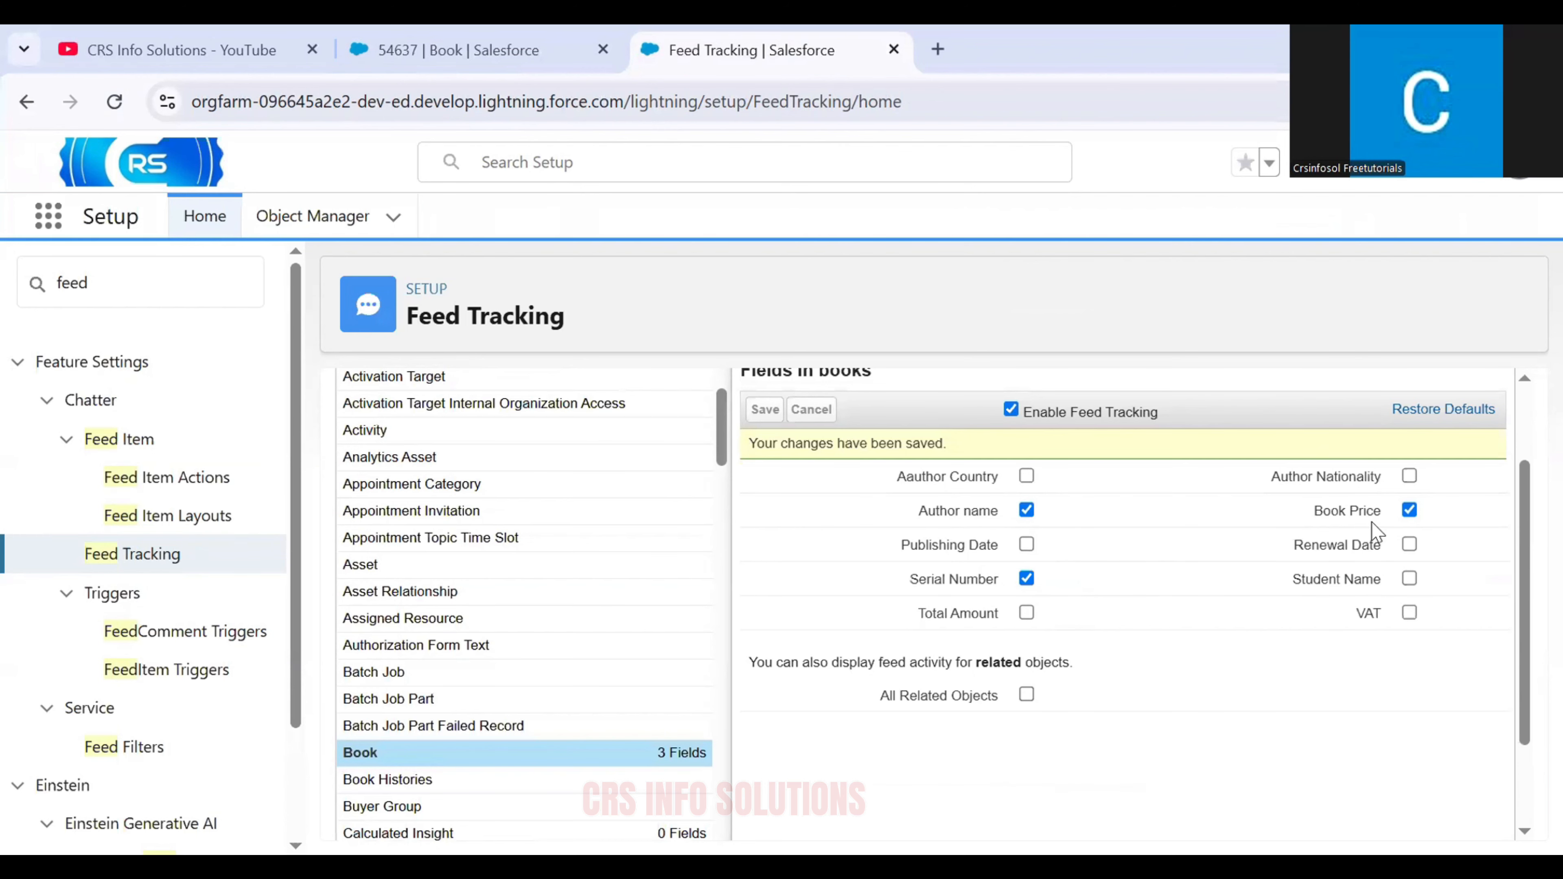
key(ctrl+shift+Tab)
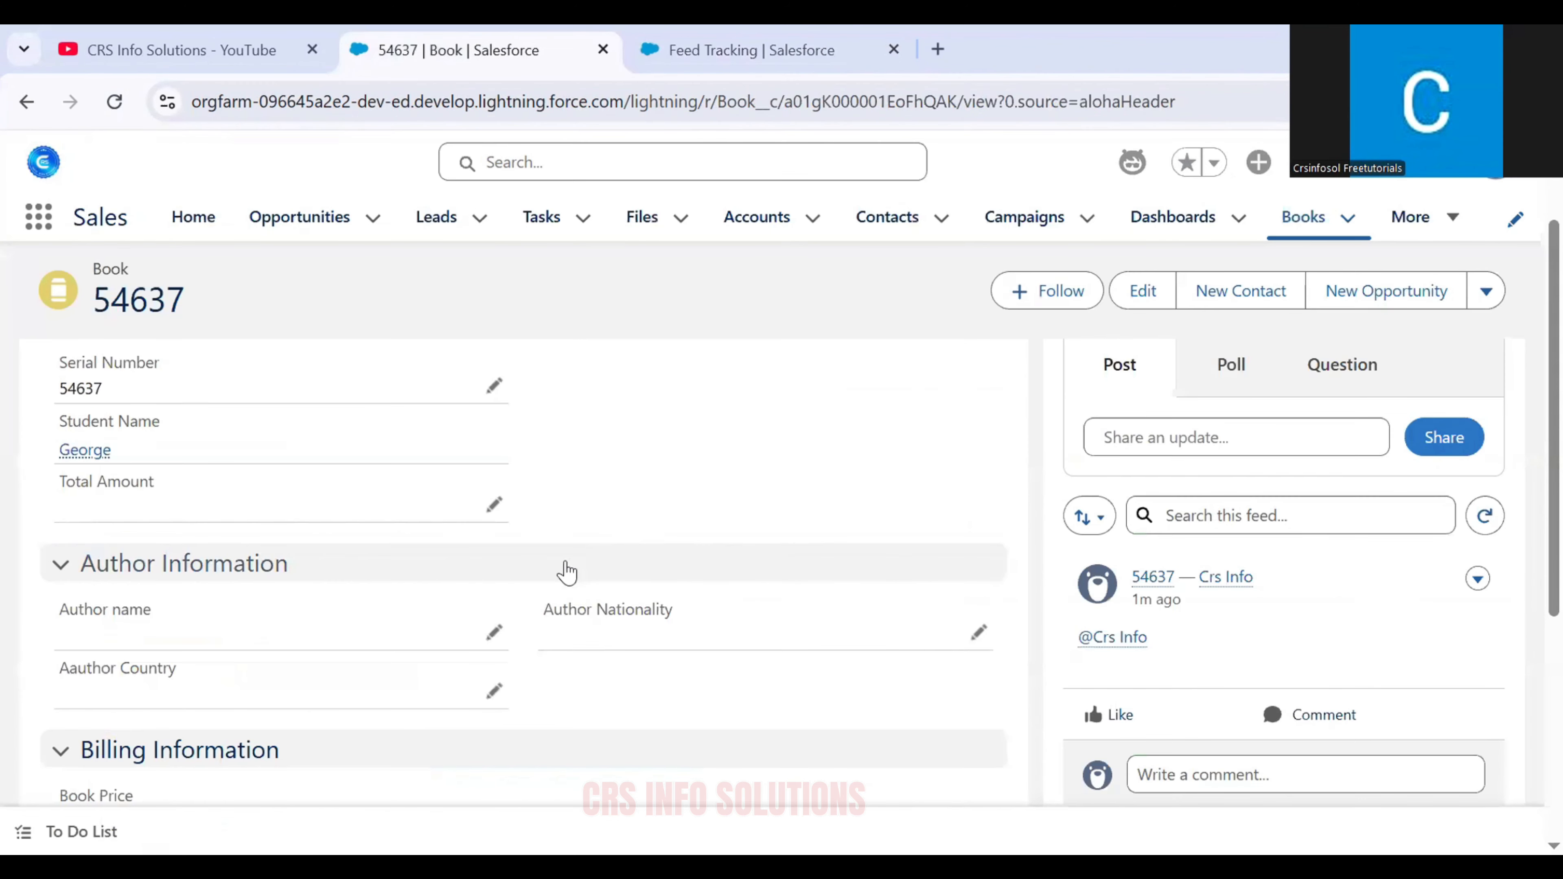
scroll(566, 572, down, 4)
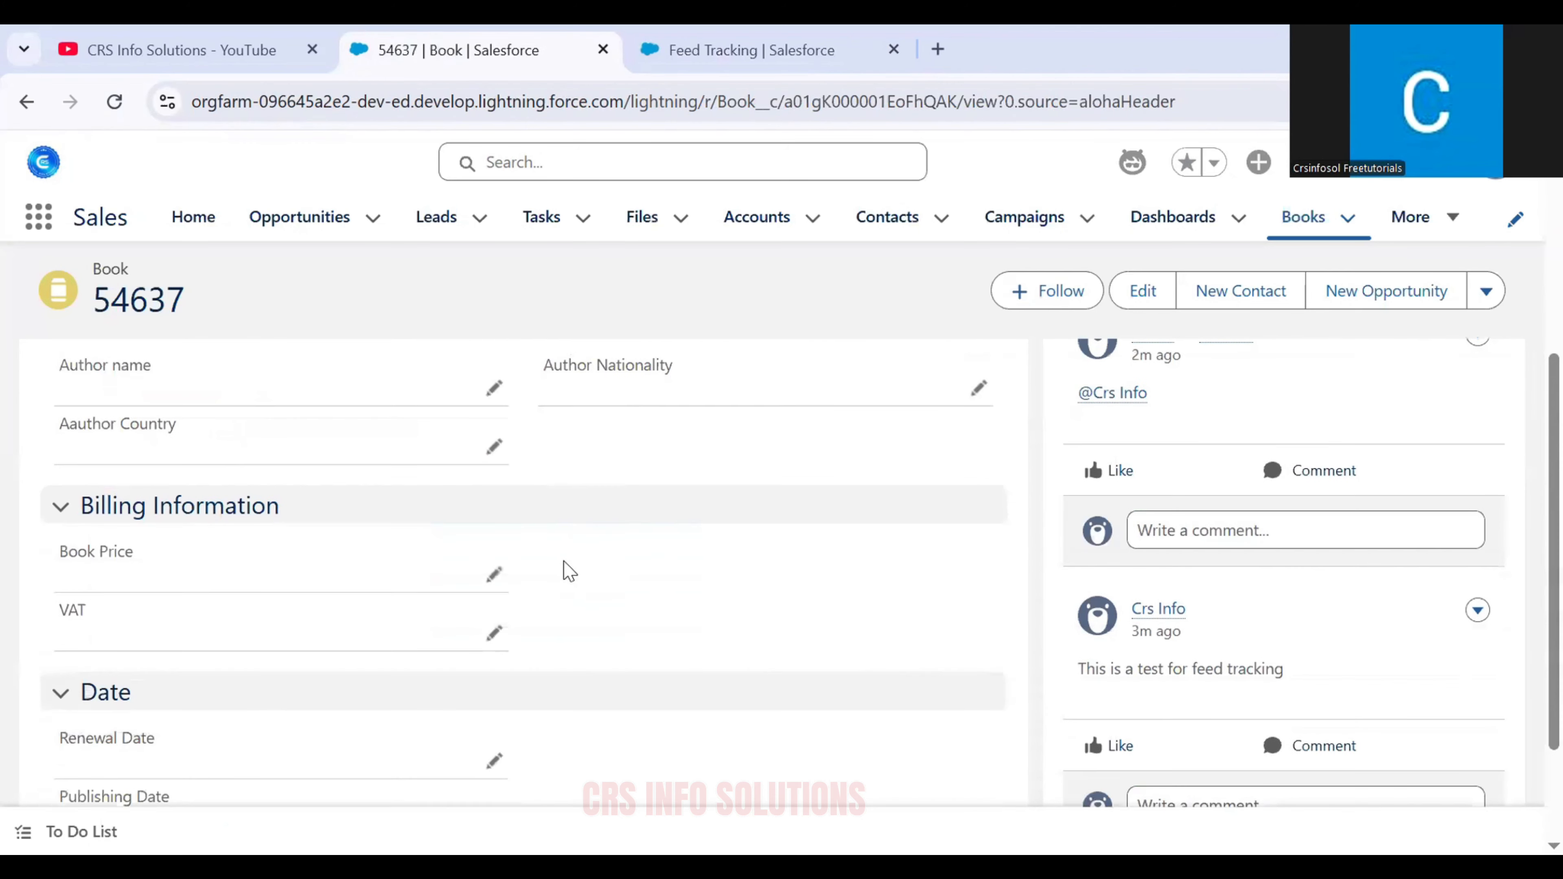
scroll(567, 571, up, 6)
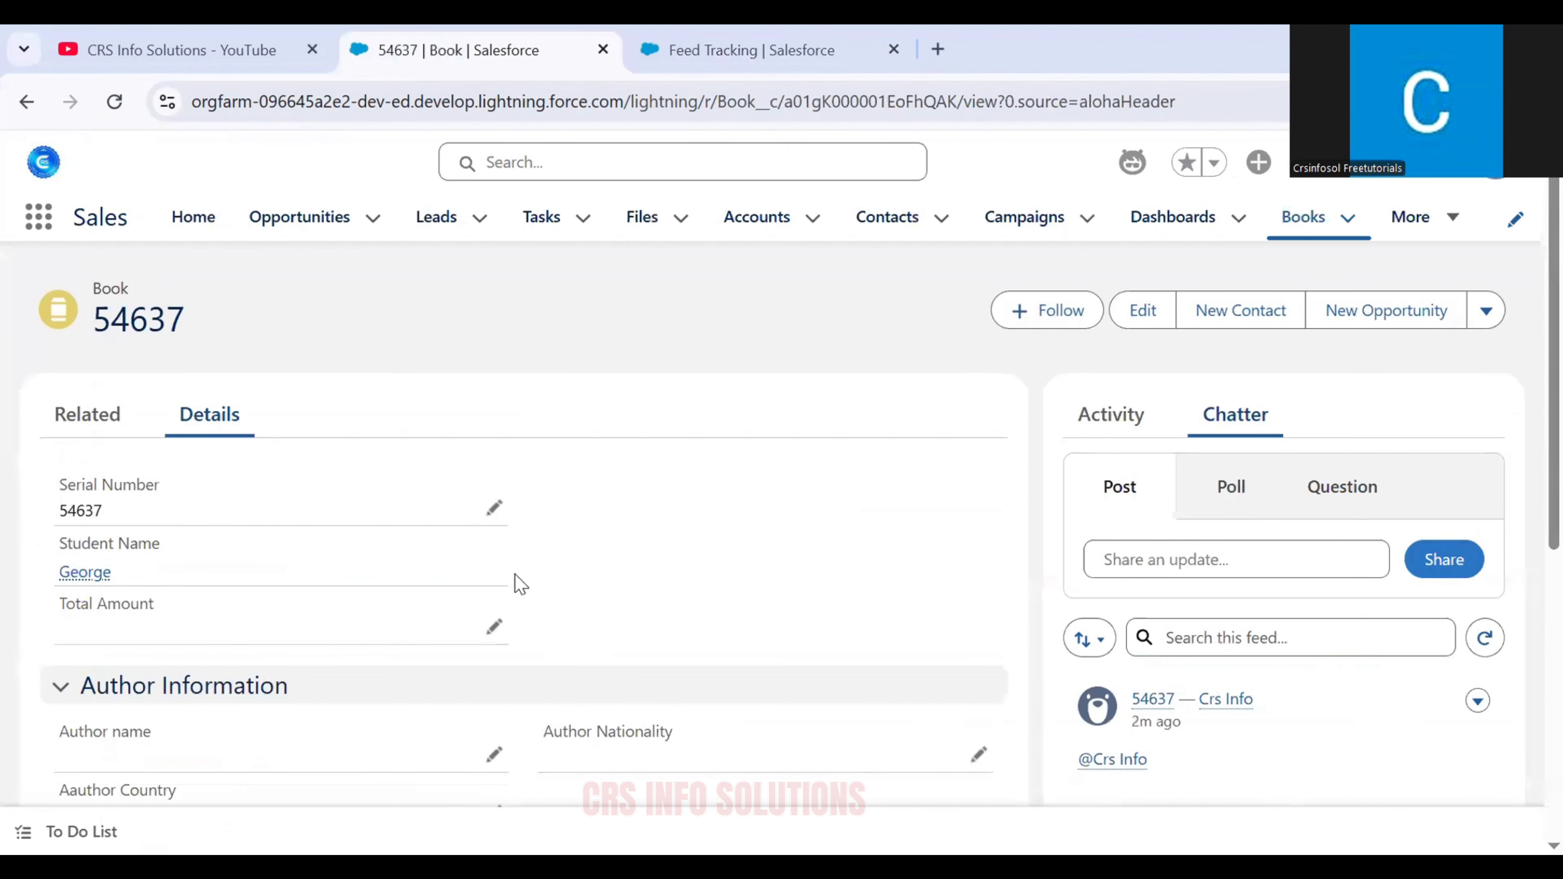
scroll(515, 579, down, 2)
click(495, 632)
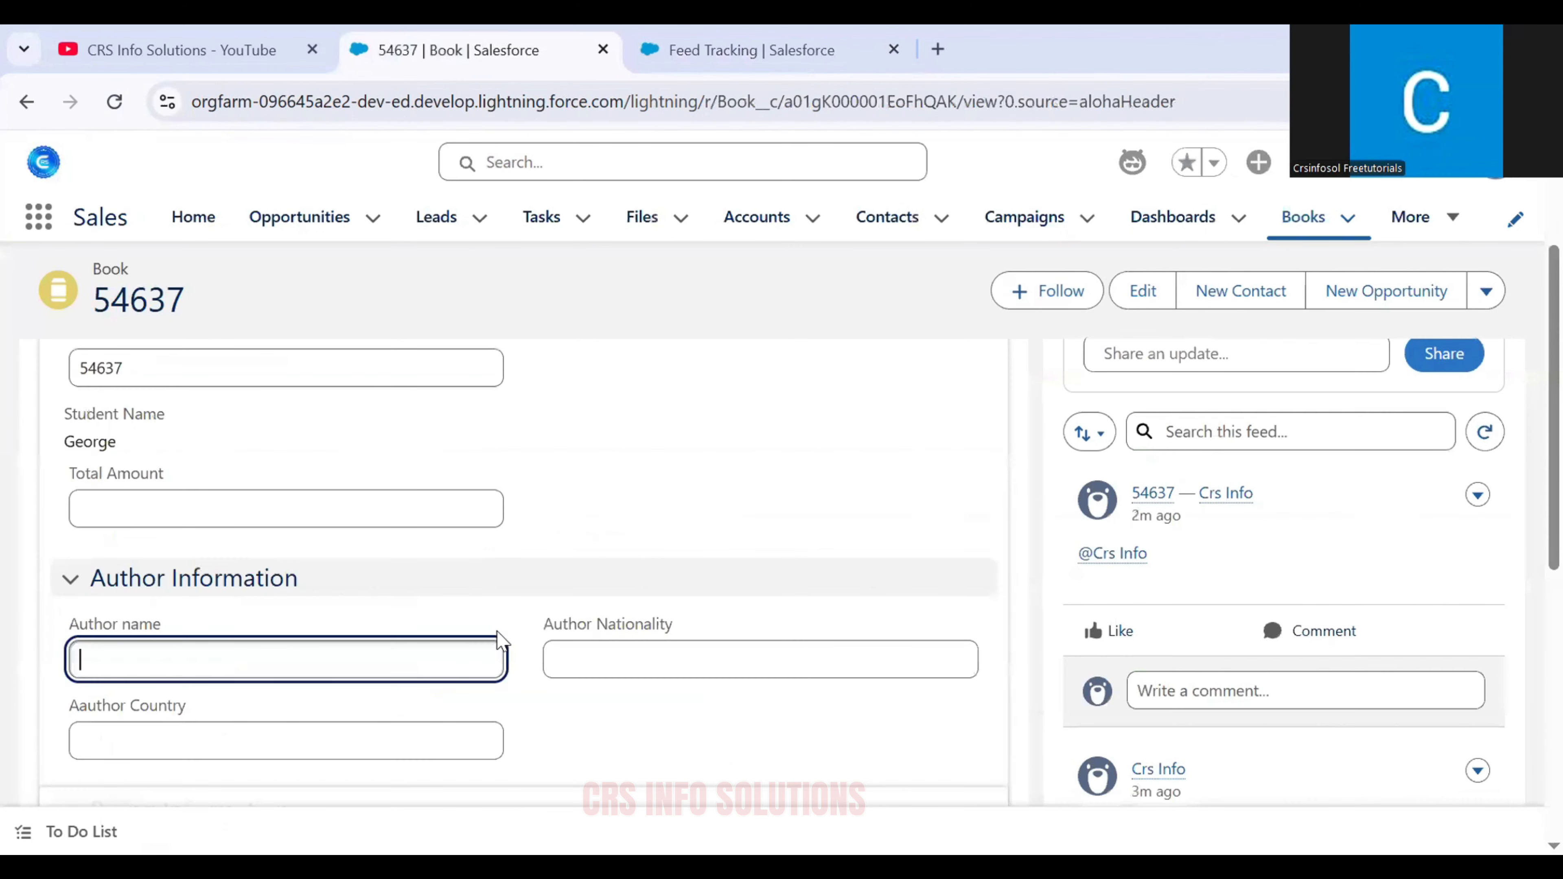
text(Martin)
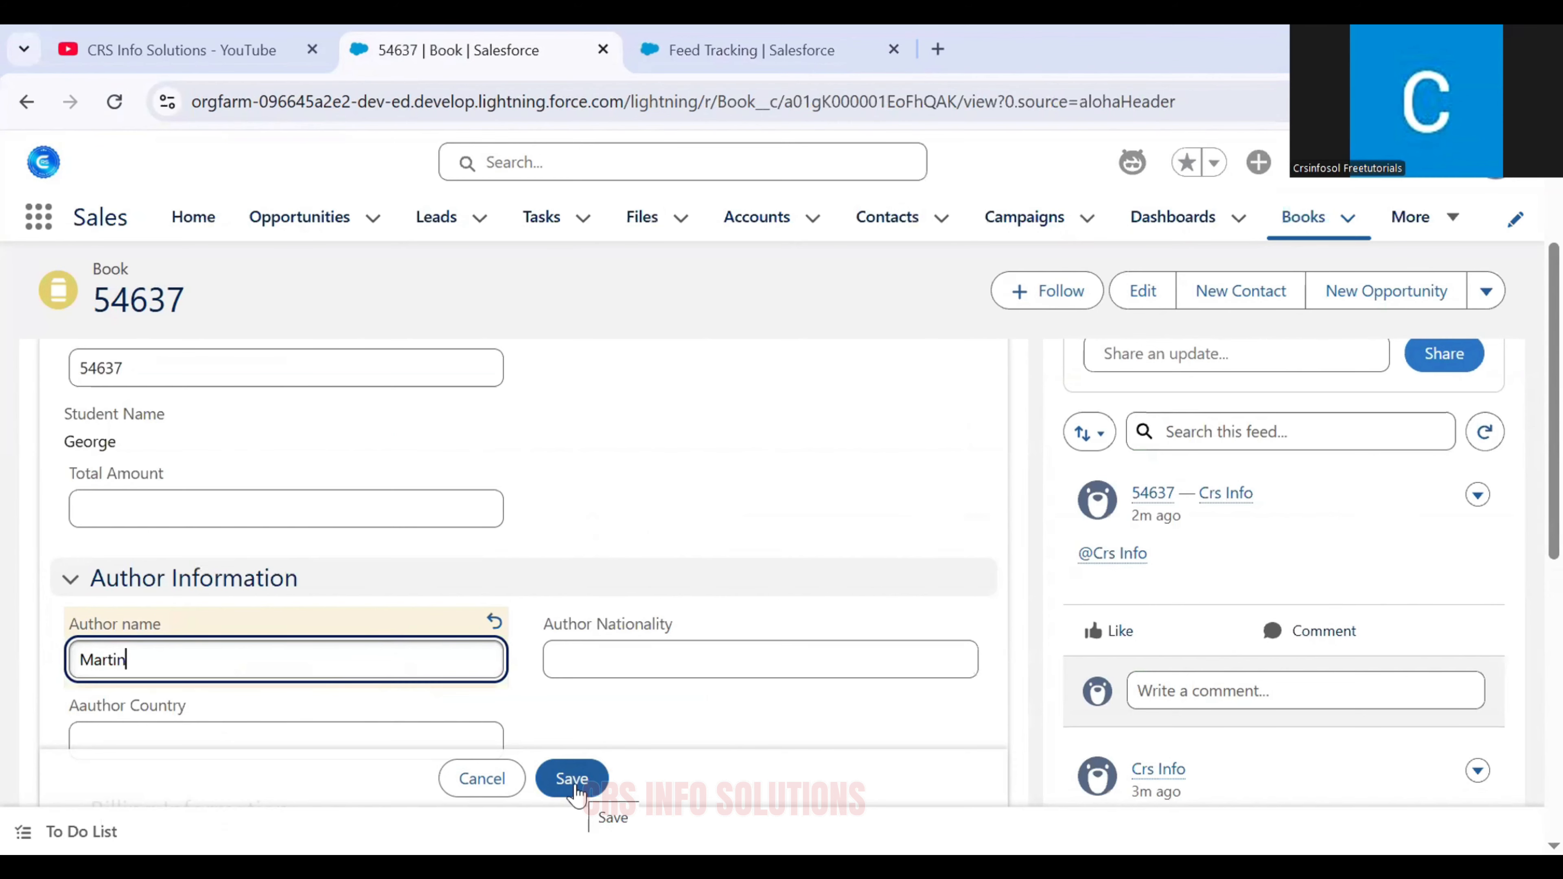
click(572, 779)
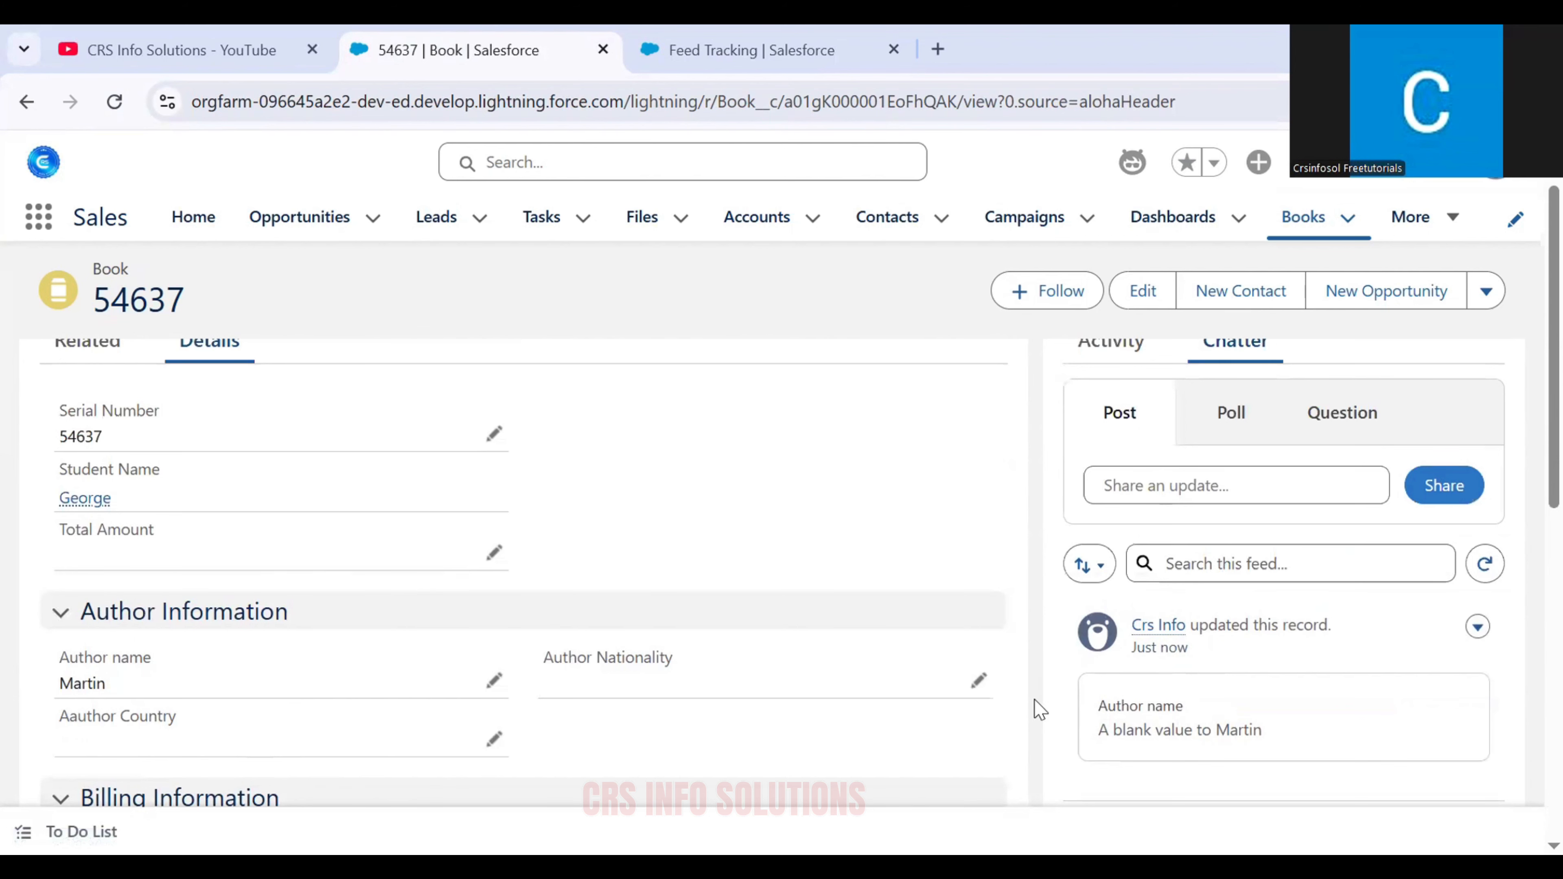
drag(1096, 704, 1162, 706)
scroll(1097, 704, down, 3)
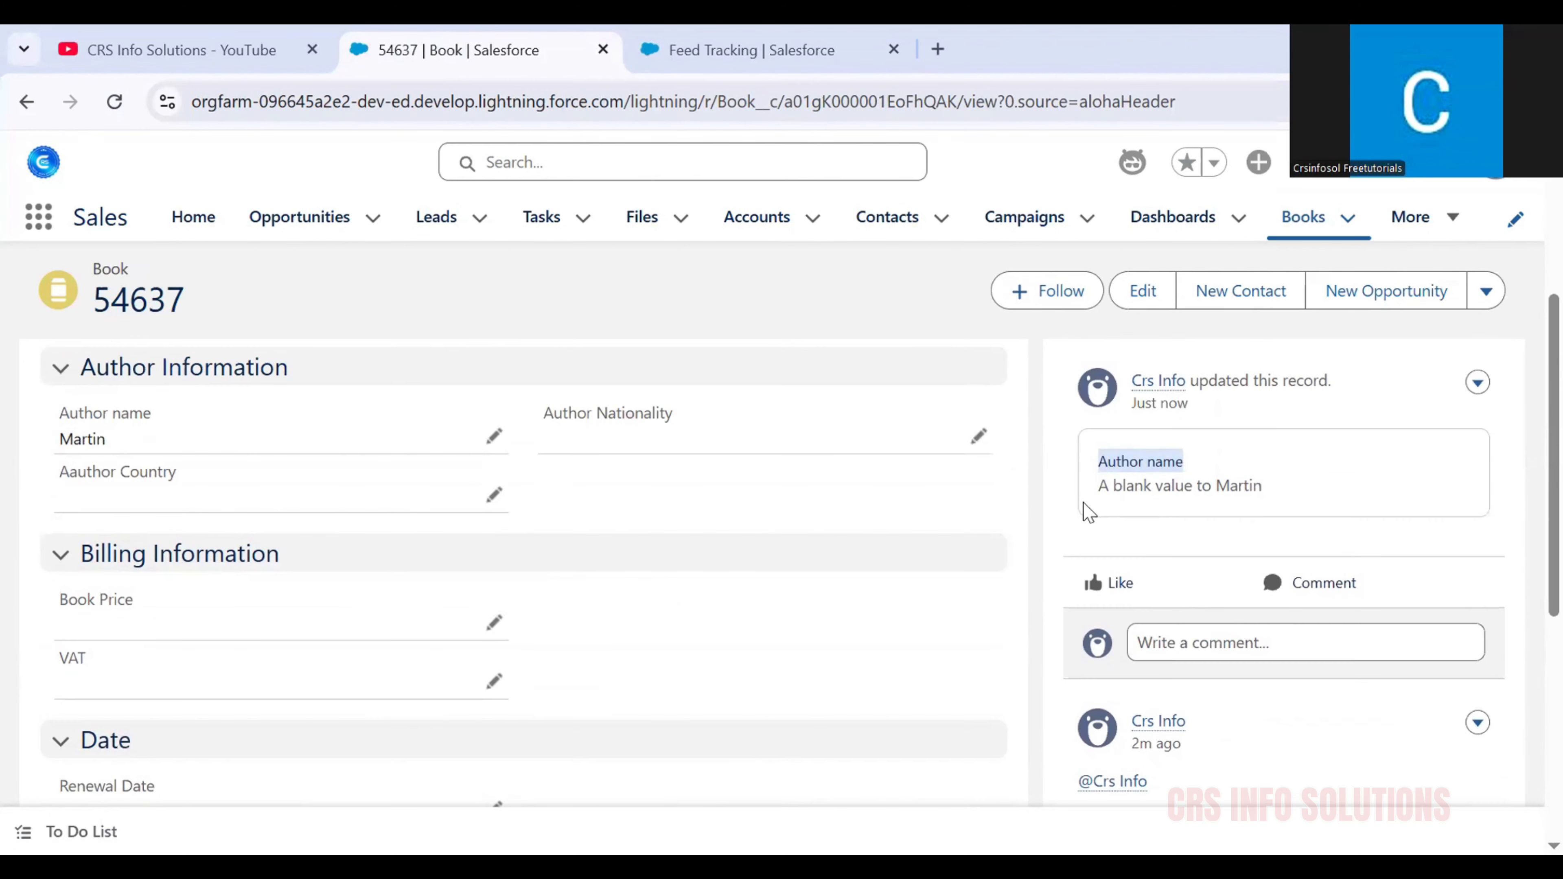
drag(1273, 490, 1215, 488)
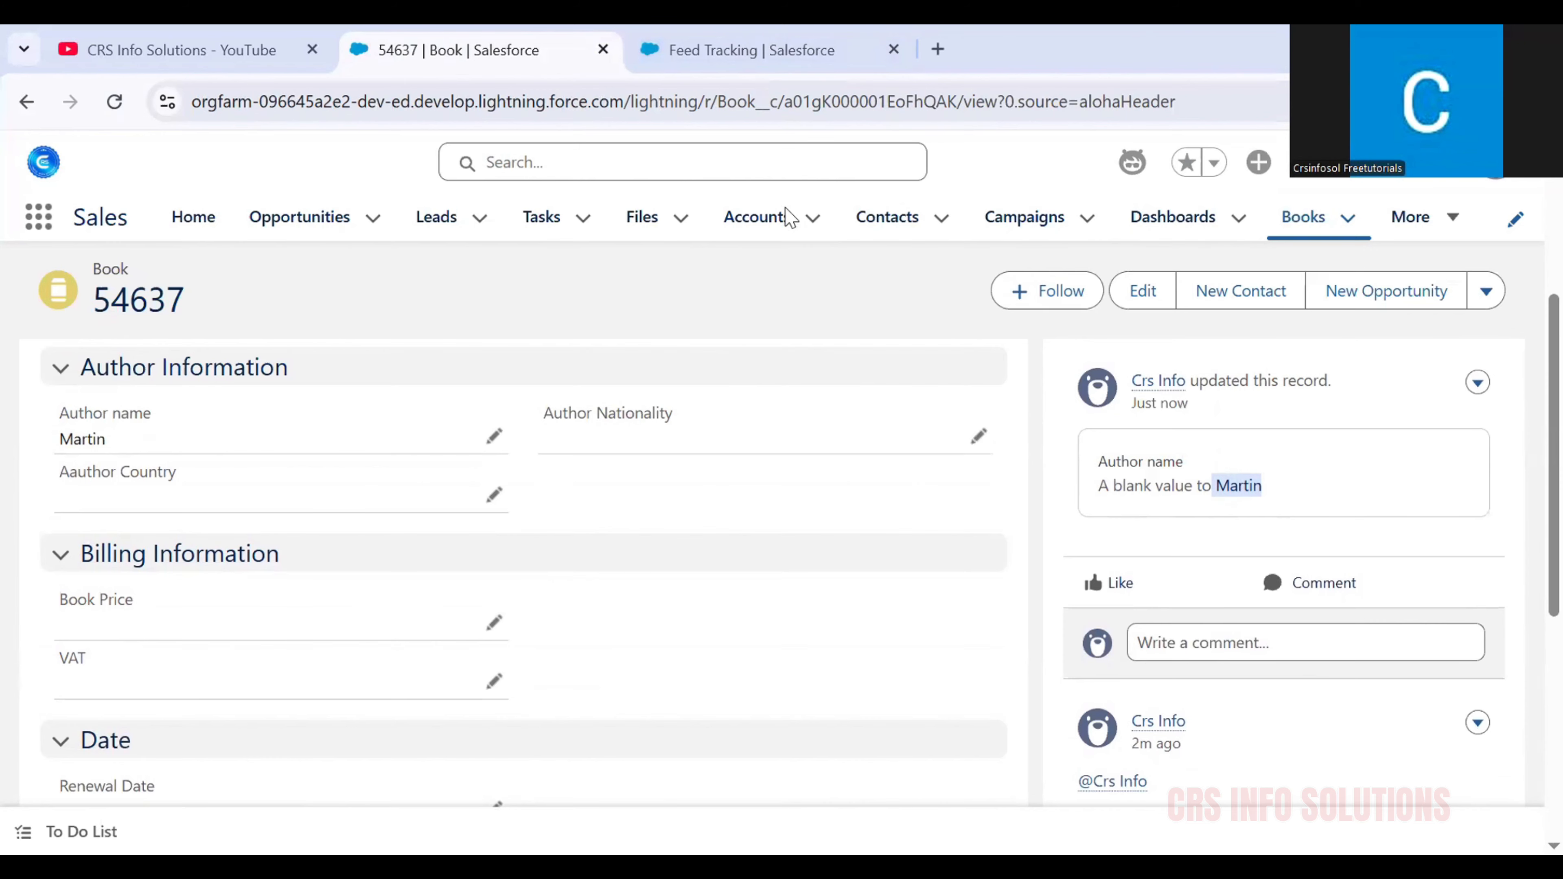
Recheck the tracked Book fields in Feed Tracking, set the book record's Aauthor Country to Canada, and save it
click(690, 42)
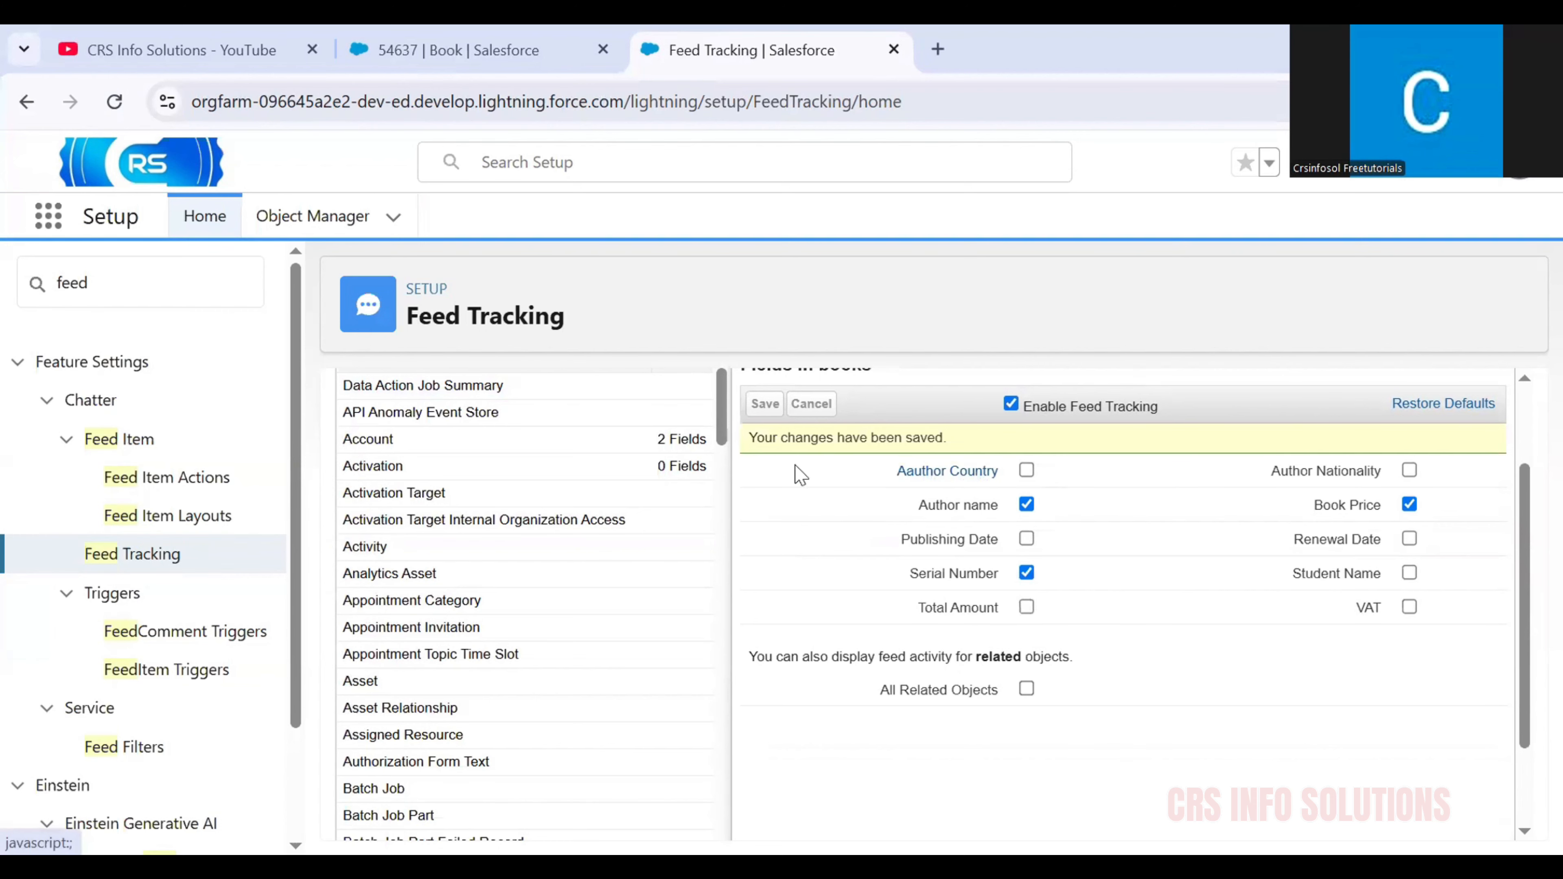
click(483, 56)
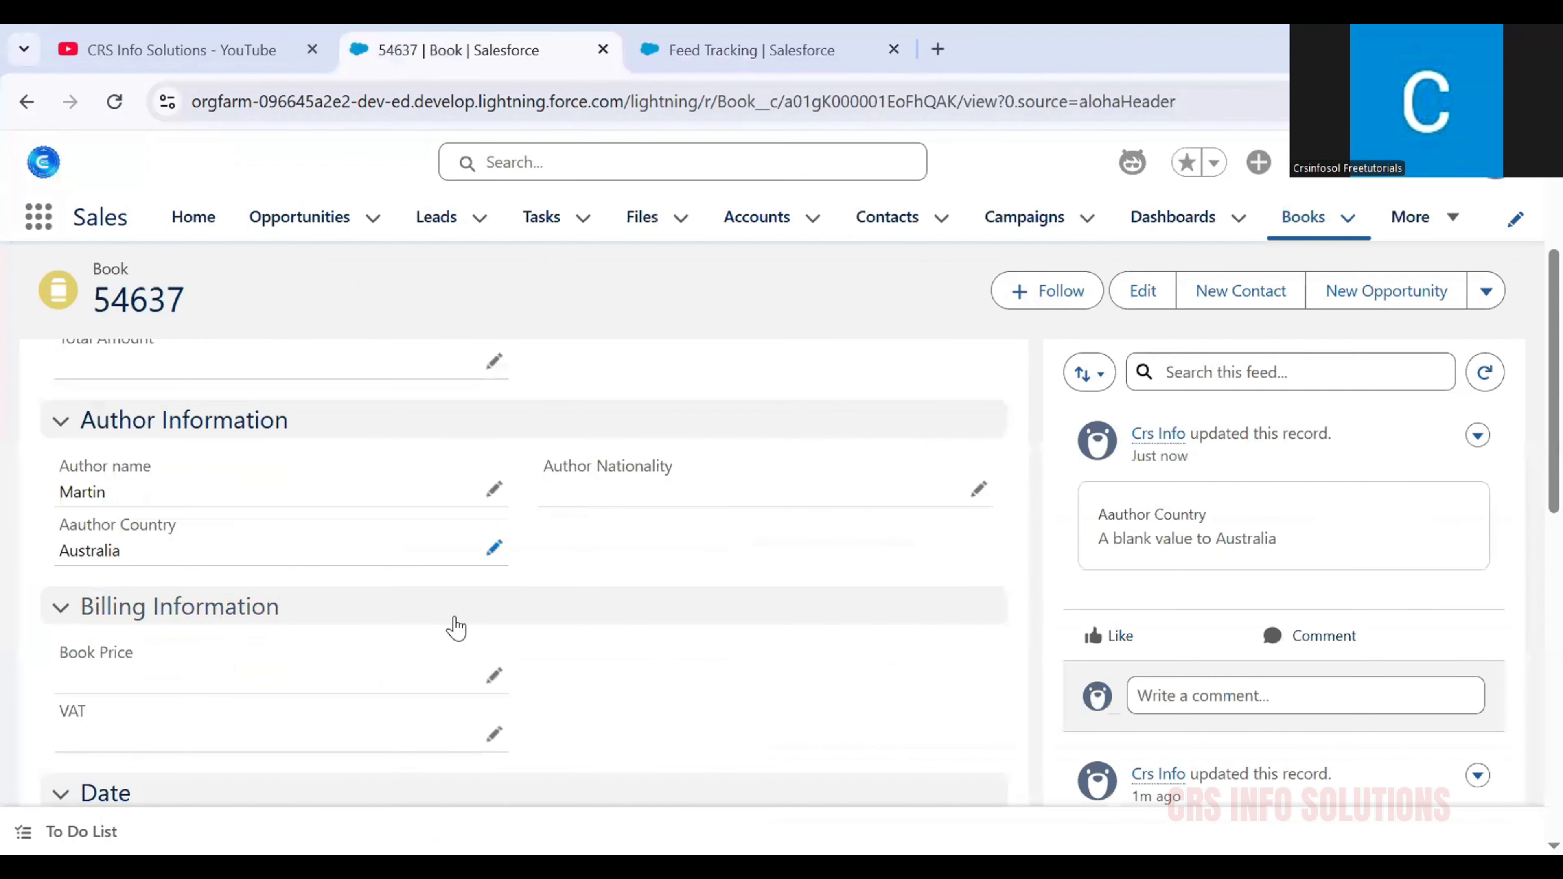
click(493, 549)
click(349, 589)
double_click(349, 588)
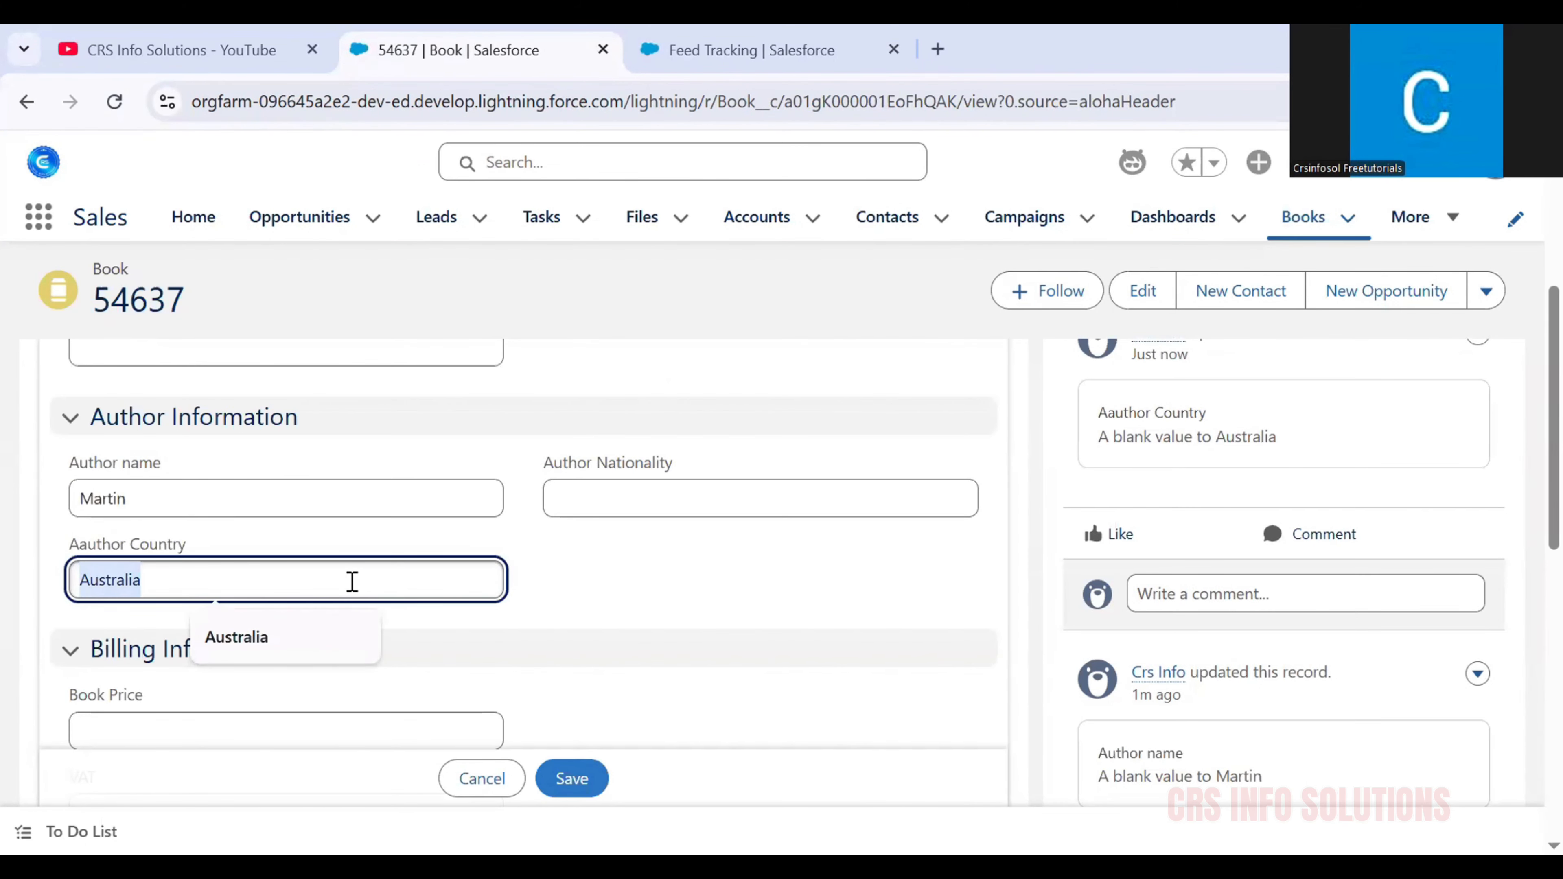
text(Ca)
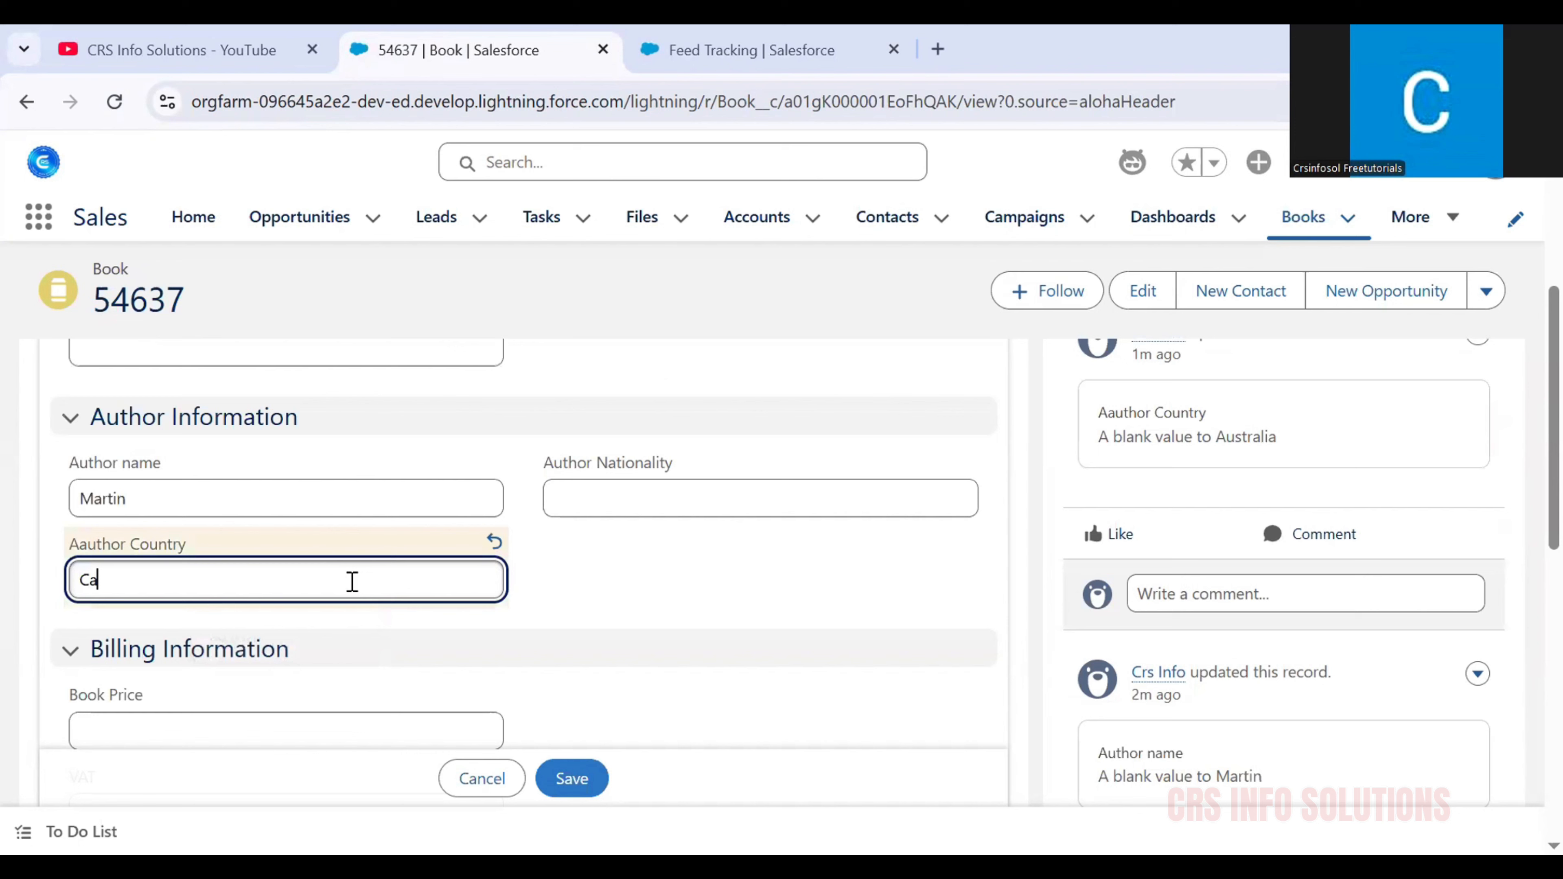
text(nda)
key(BackSpace)
key(BackSpace)
key(BackSpace)
text(nada)
click(548, 788)
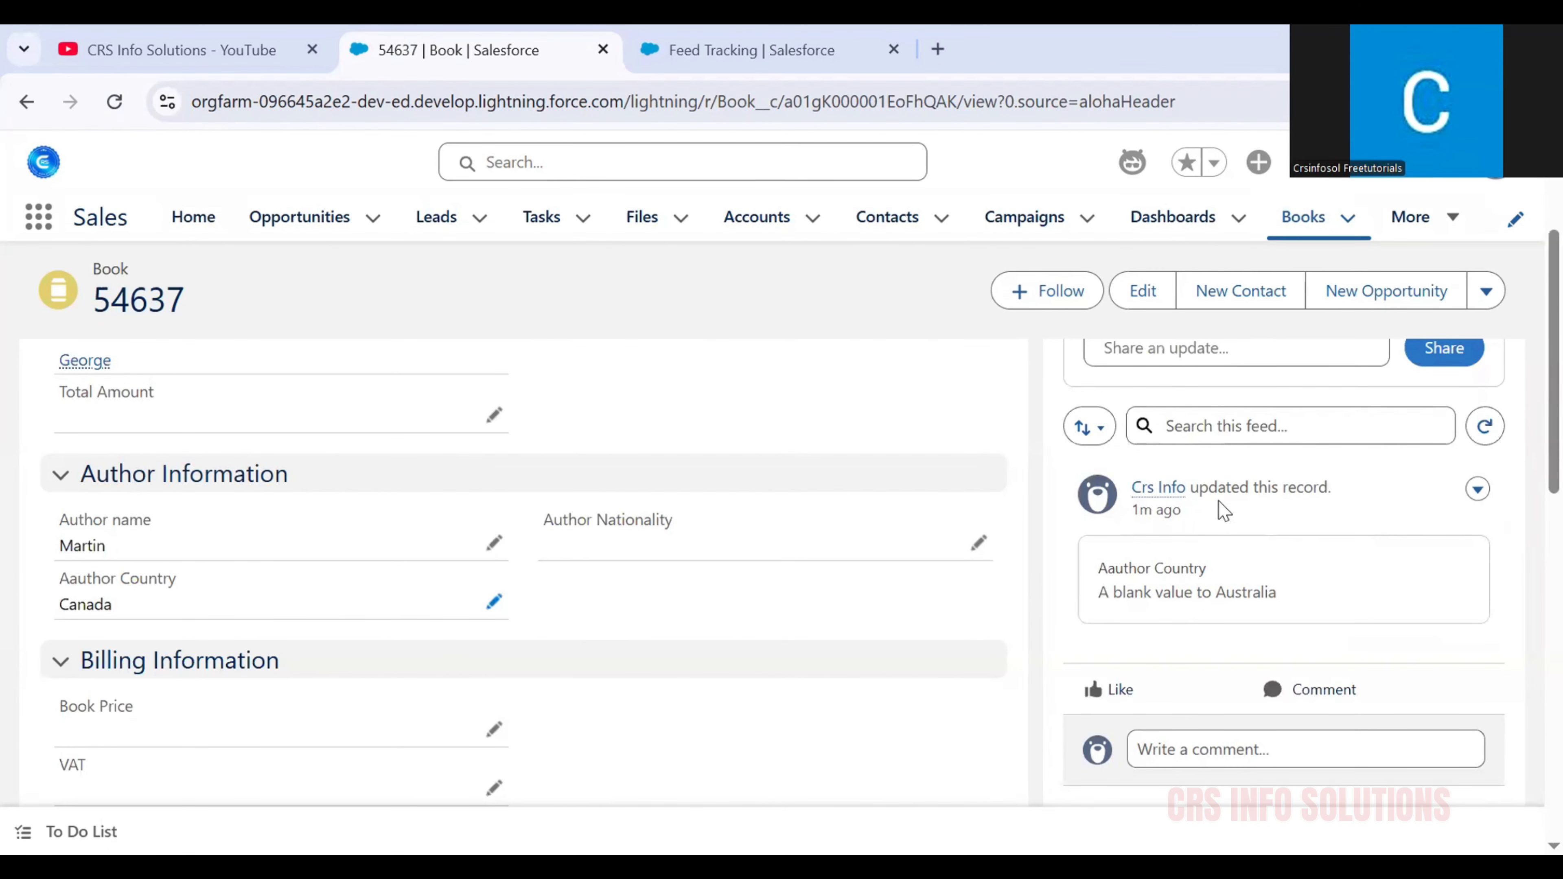
Compare the tracked Book fields in Feed Tracking with the field change entries in book 54637's Chatter feed
click(788, 50)
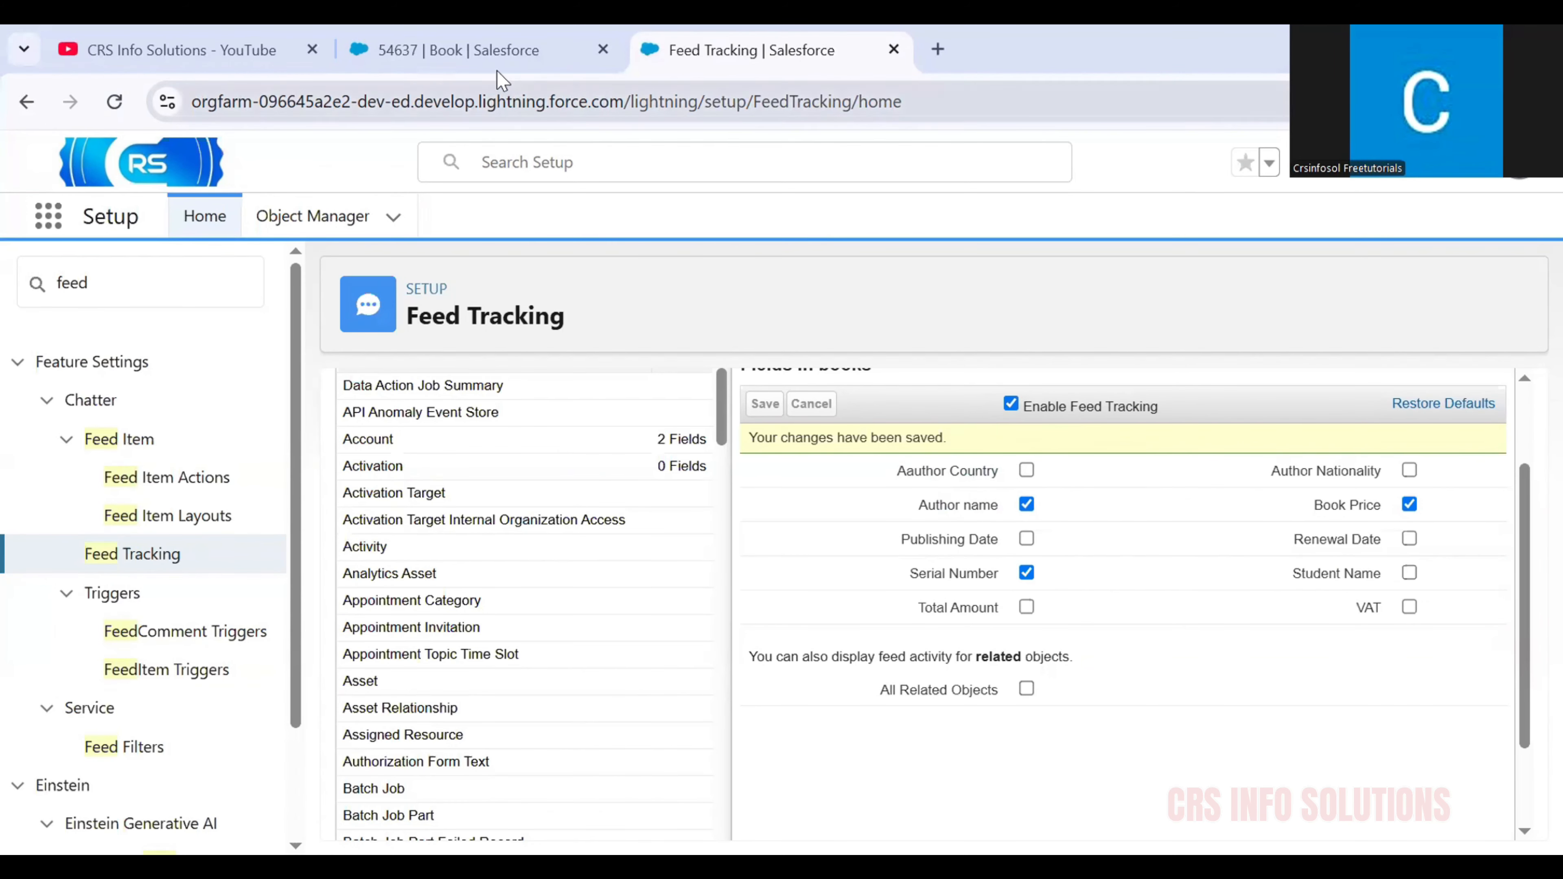
click(486, 53)
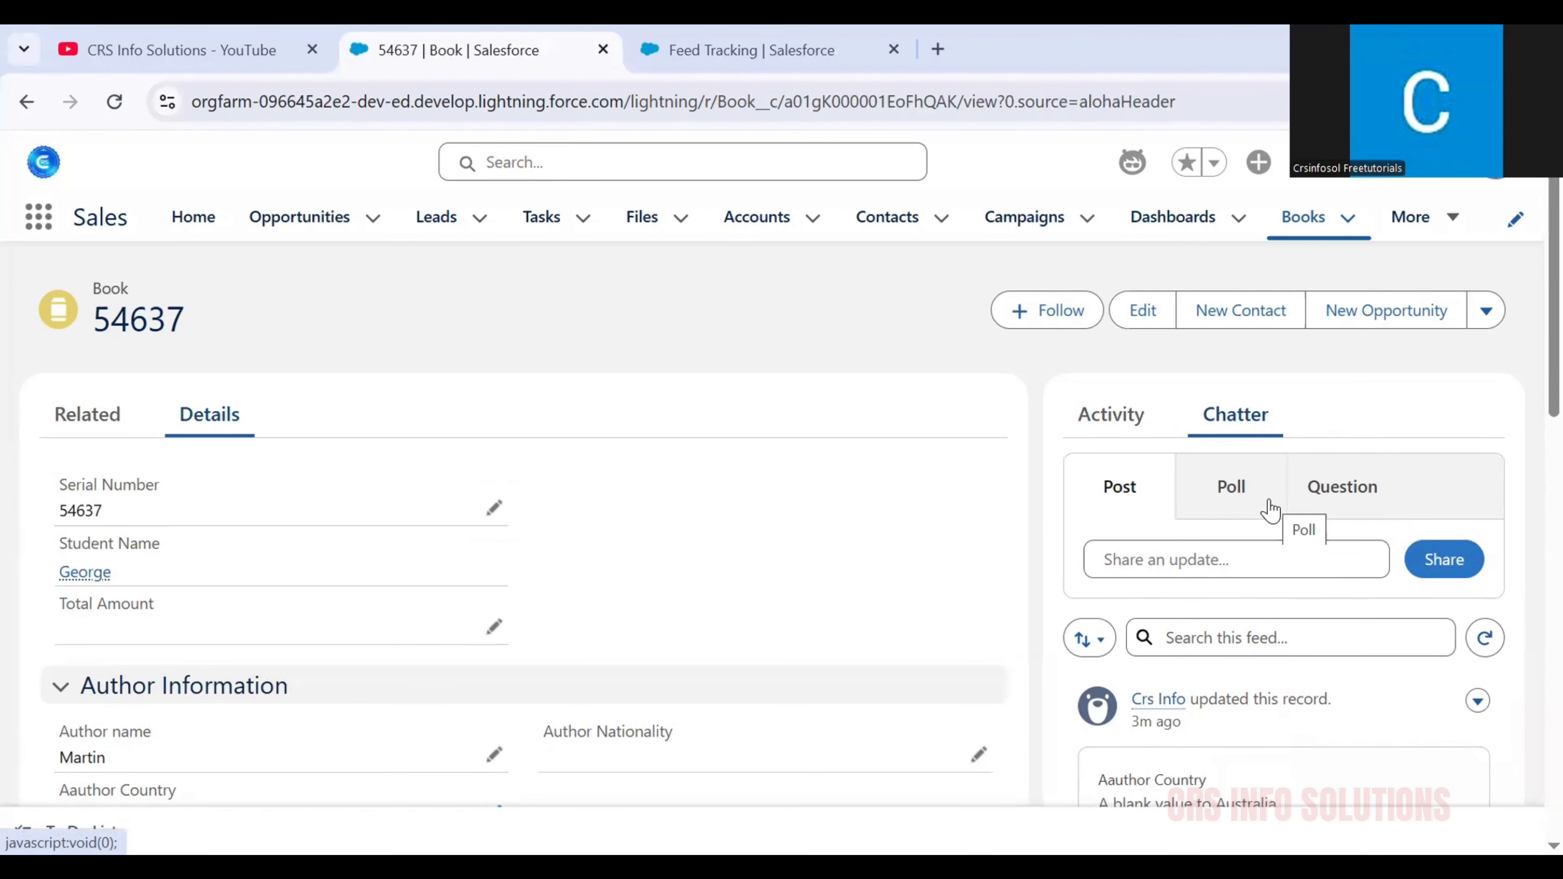
scroll(1218, 502, down, 5)
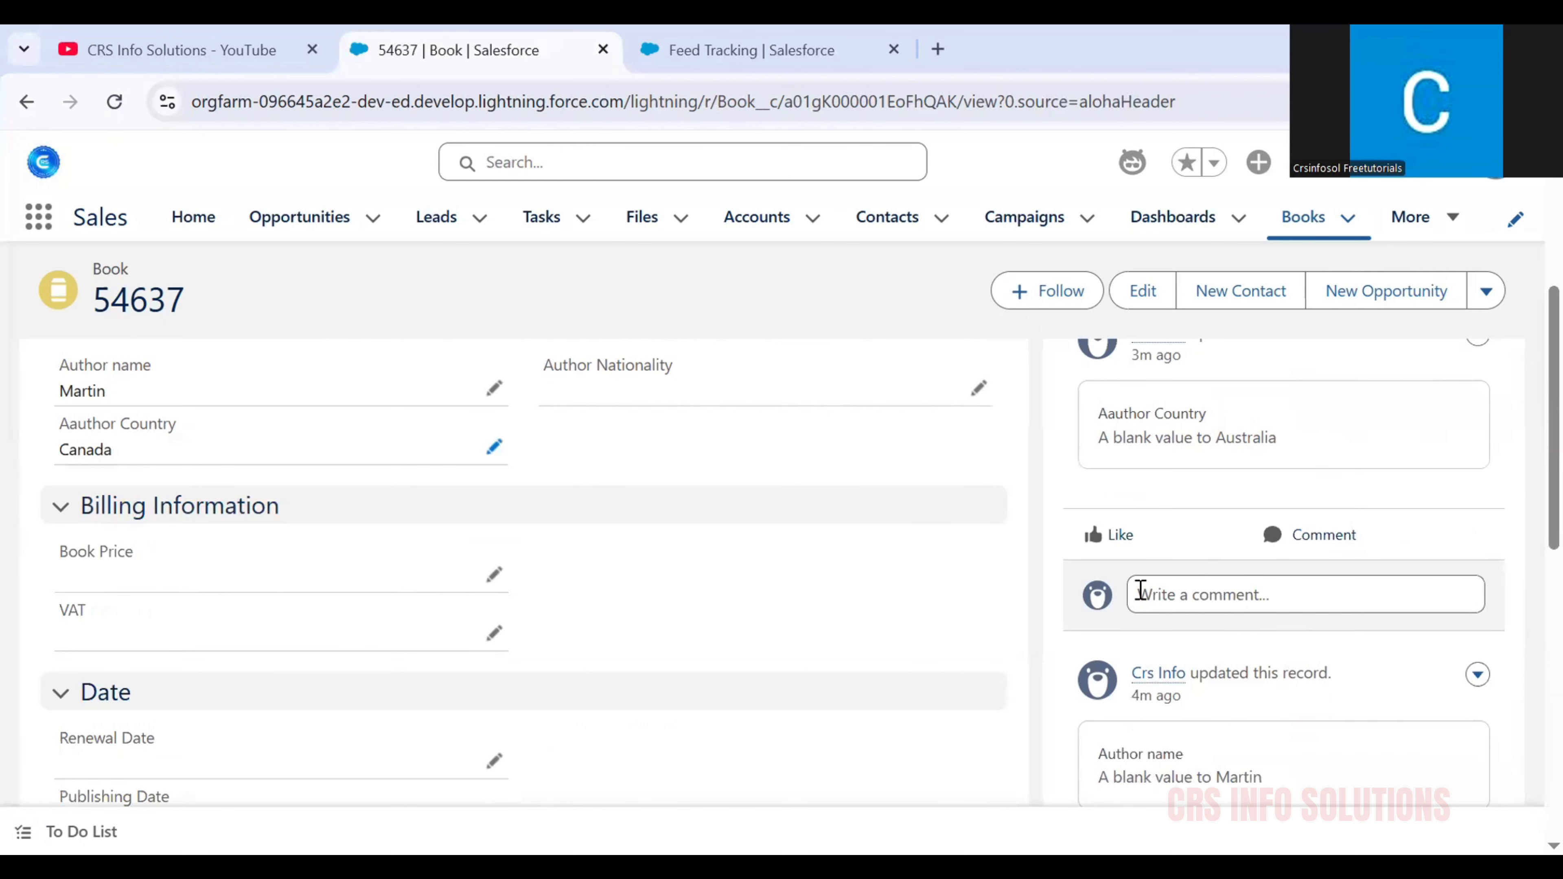
scroll(1206, 539, up, 5)
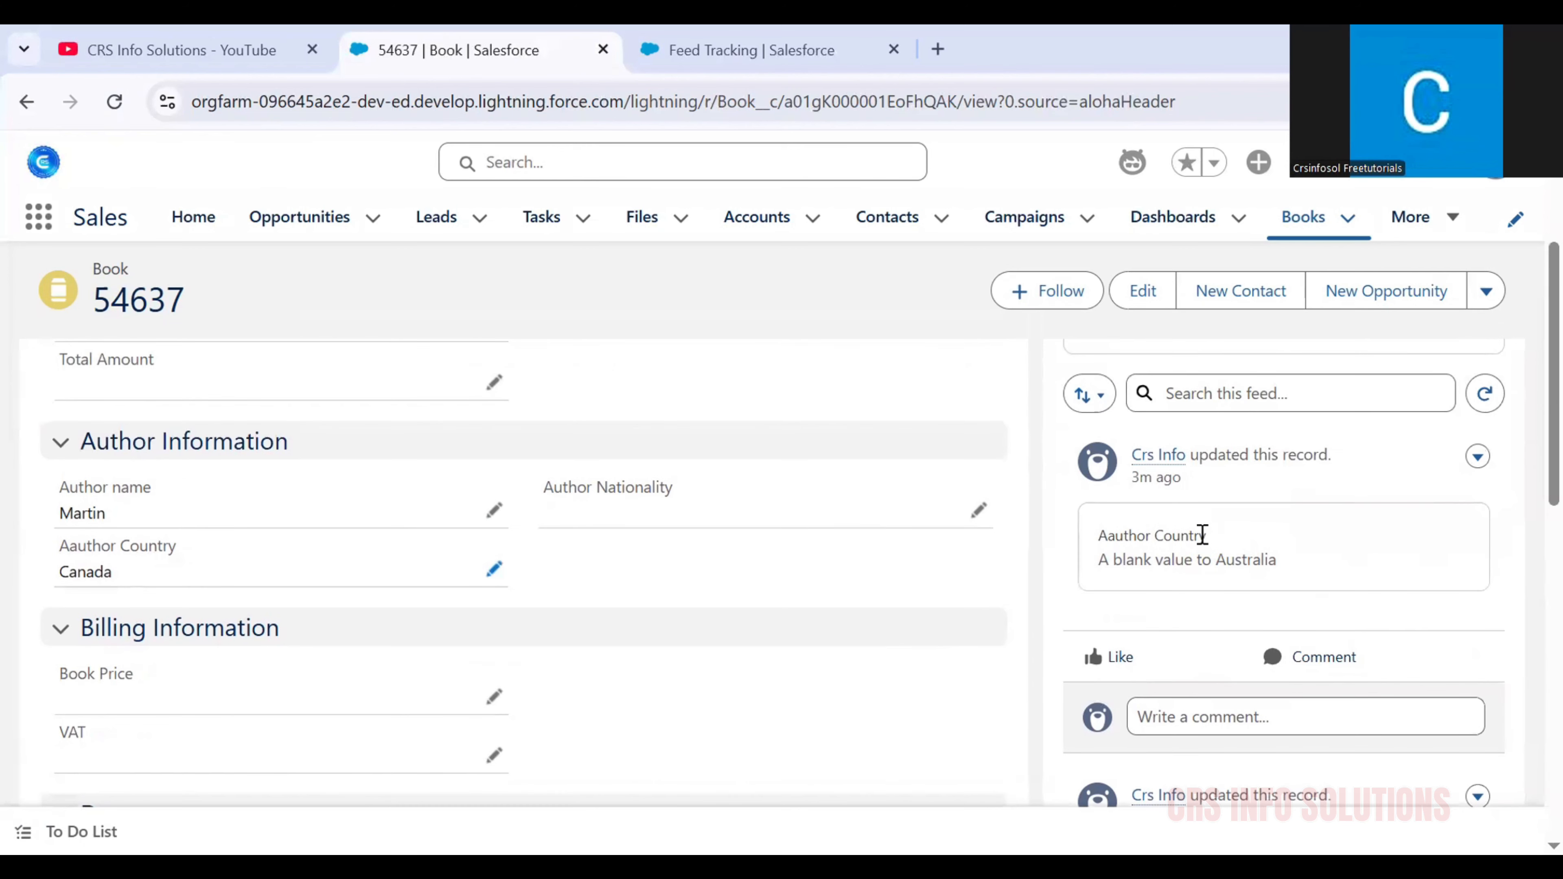
Look at the Poll and Question forms in Chatter, return to Post, and review the record's feed entries
scroll(1242, 510, down, 1)
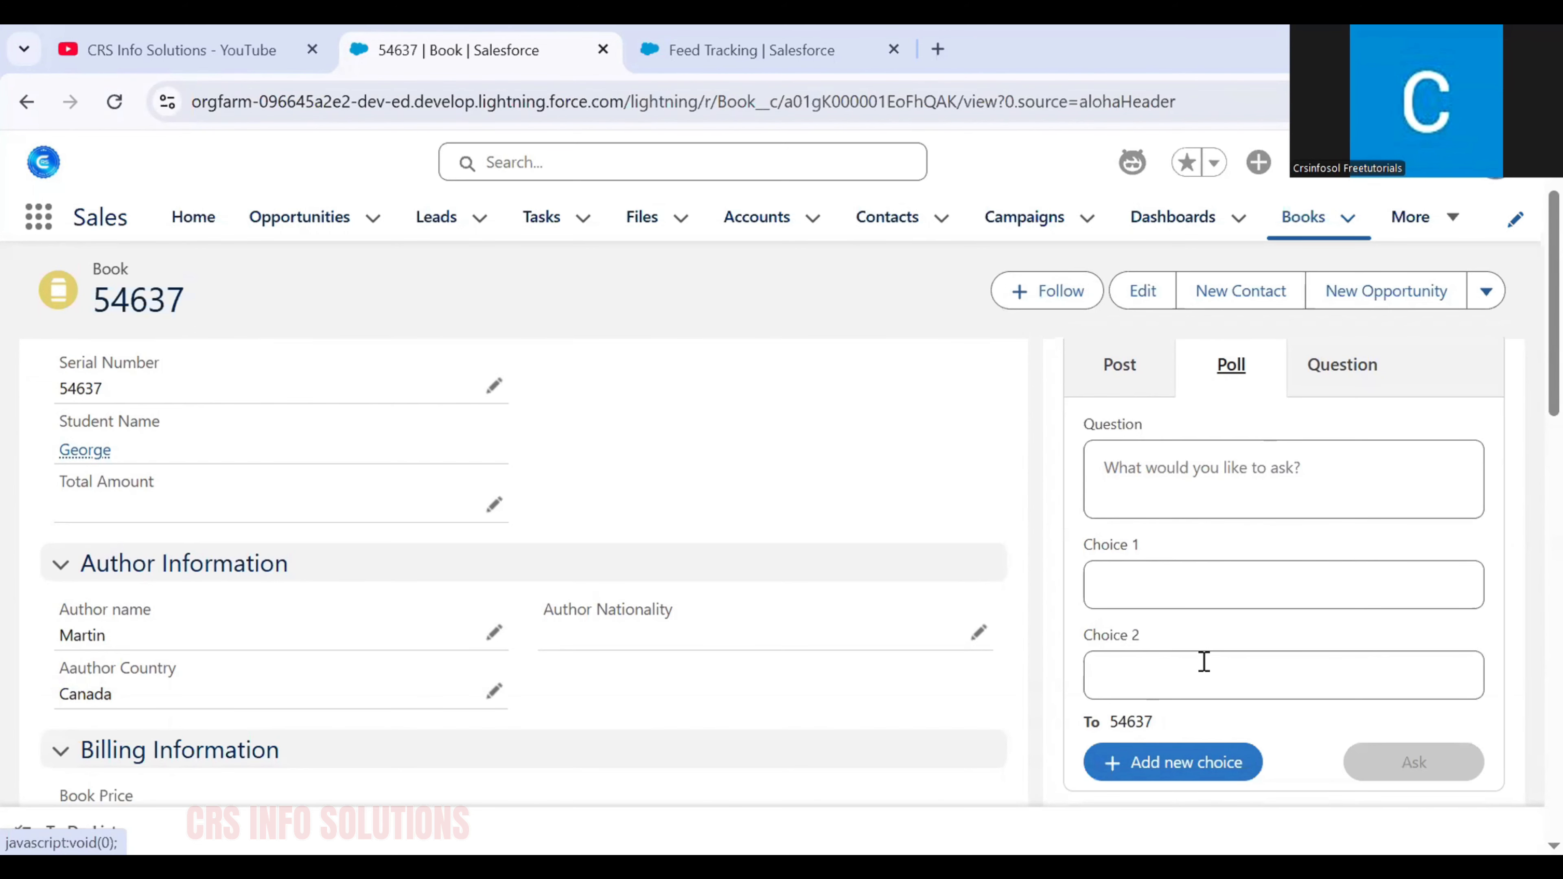
click(1341, 488)
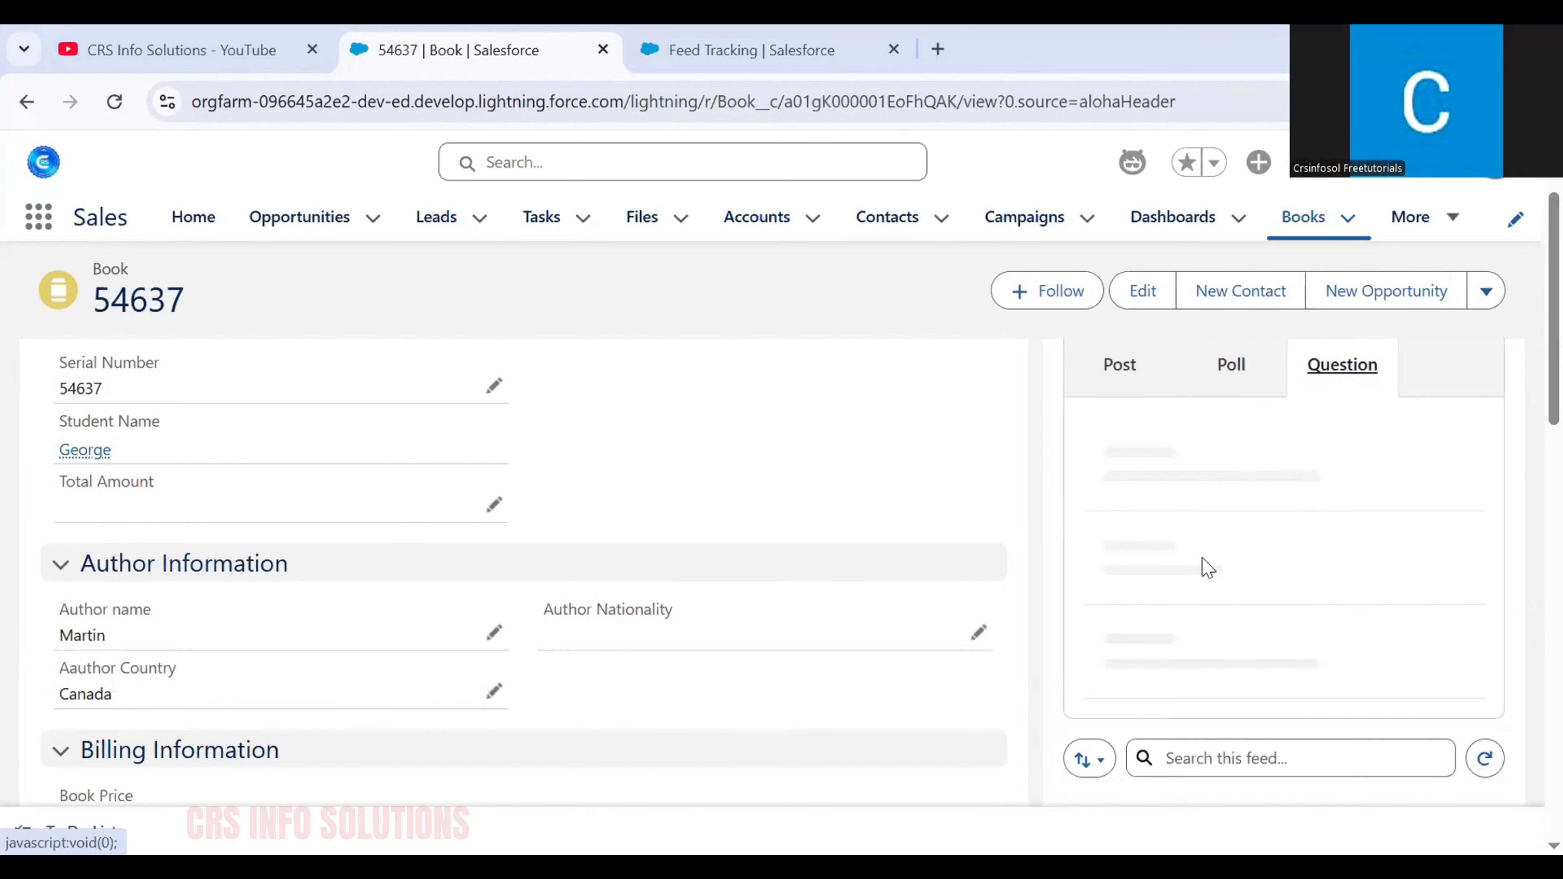
scroll(1153, 591, down, 2)
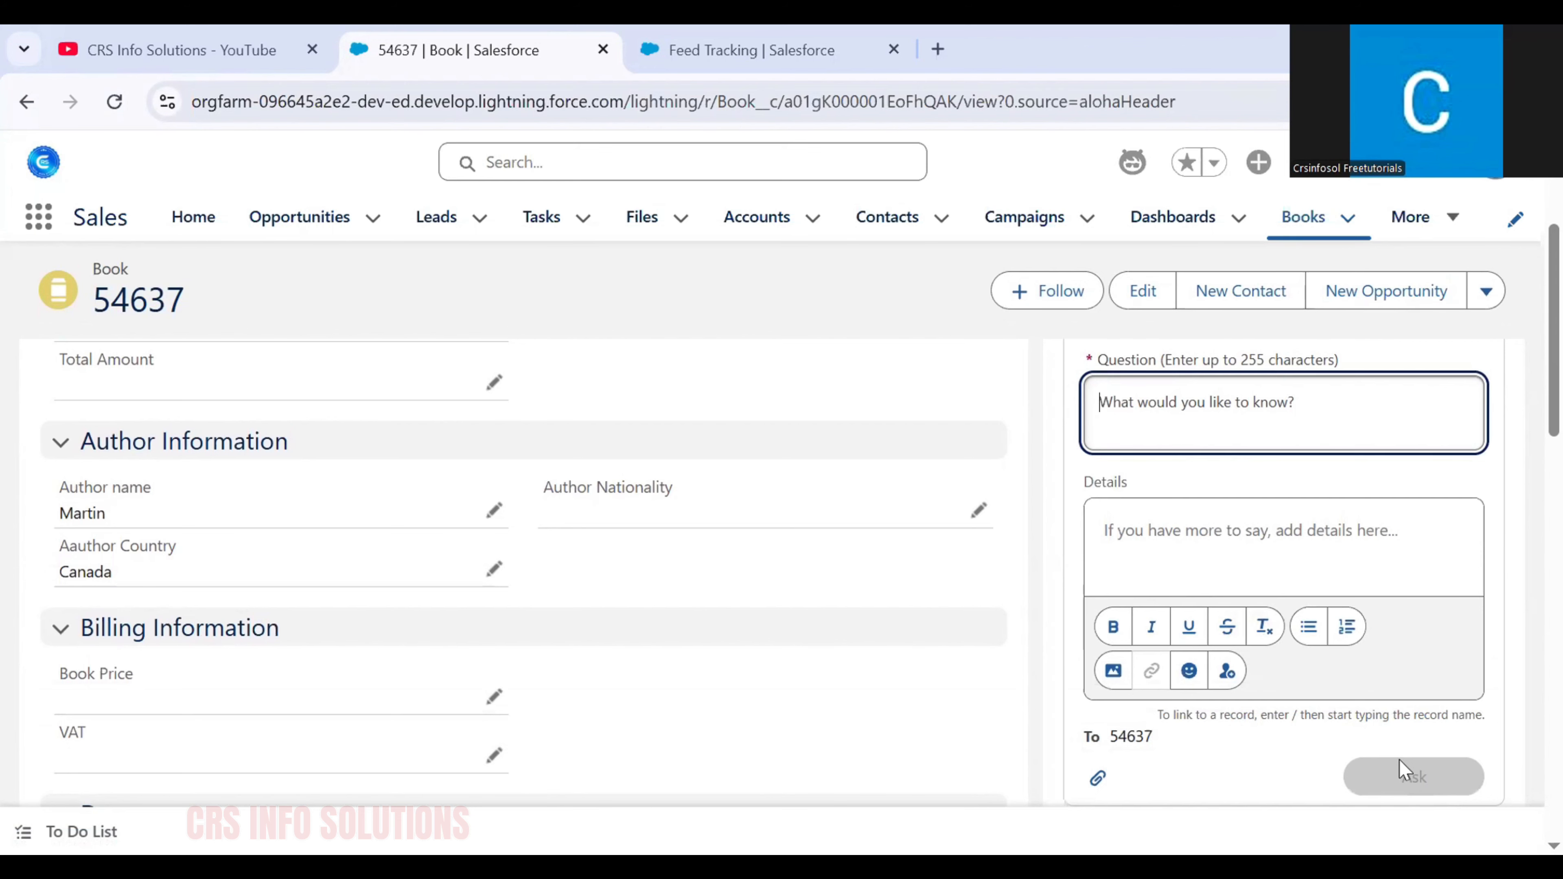
scroll(1368, 698, up, 4)
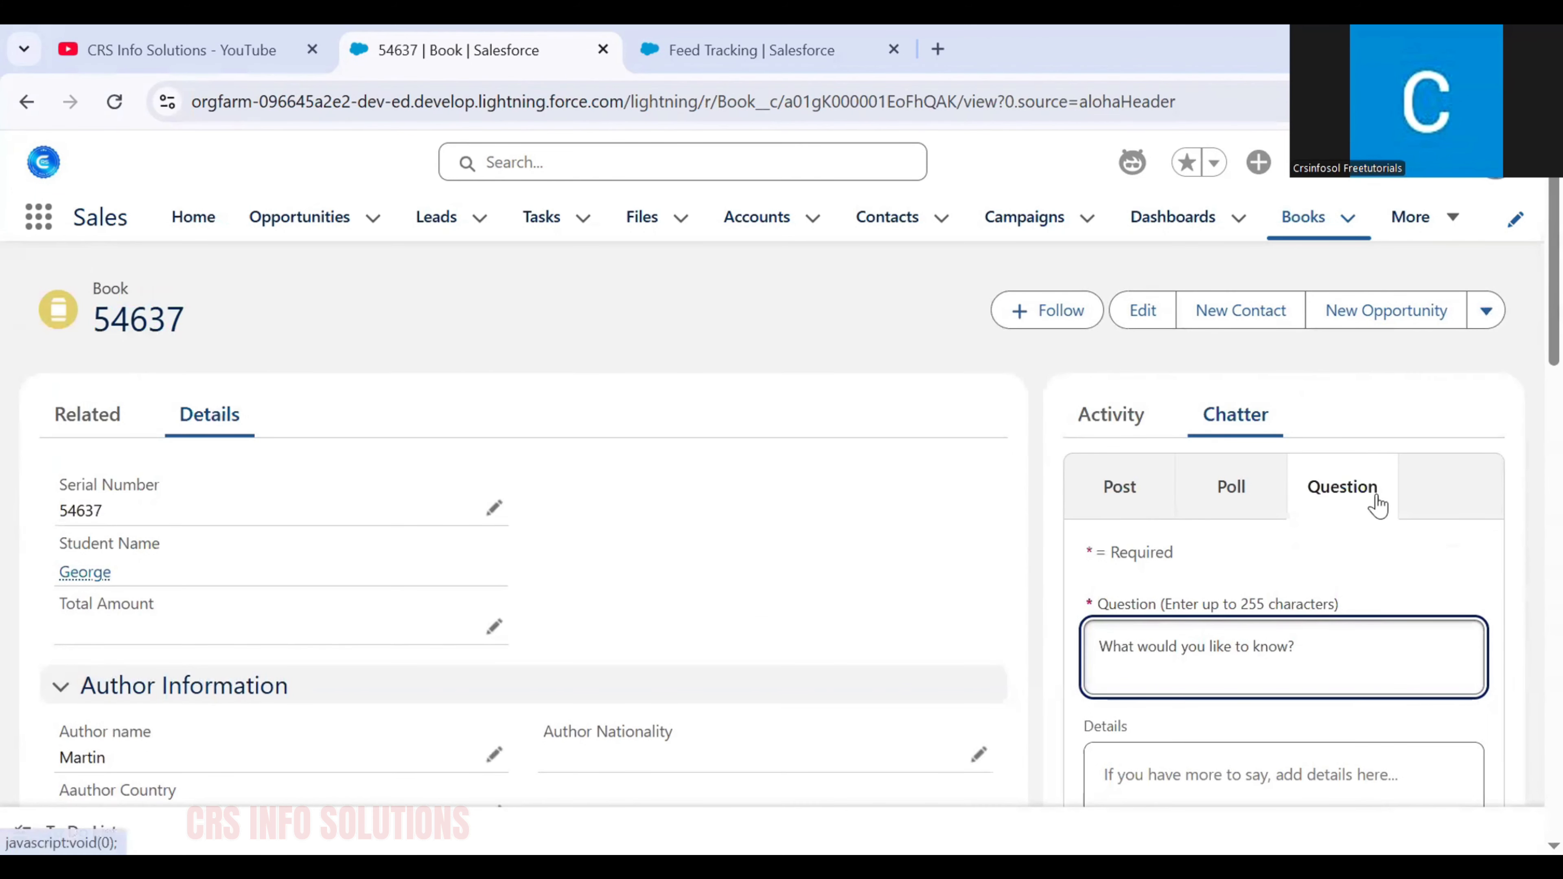
click(1125, 524)
scroll(1147, 562, down, 10)
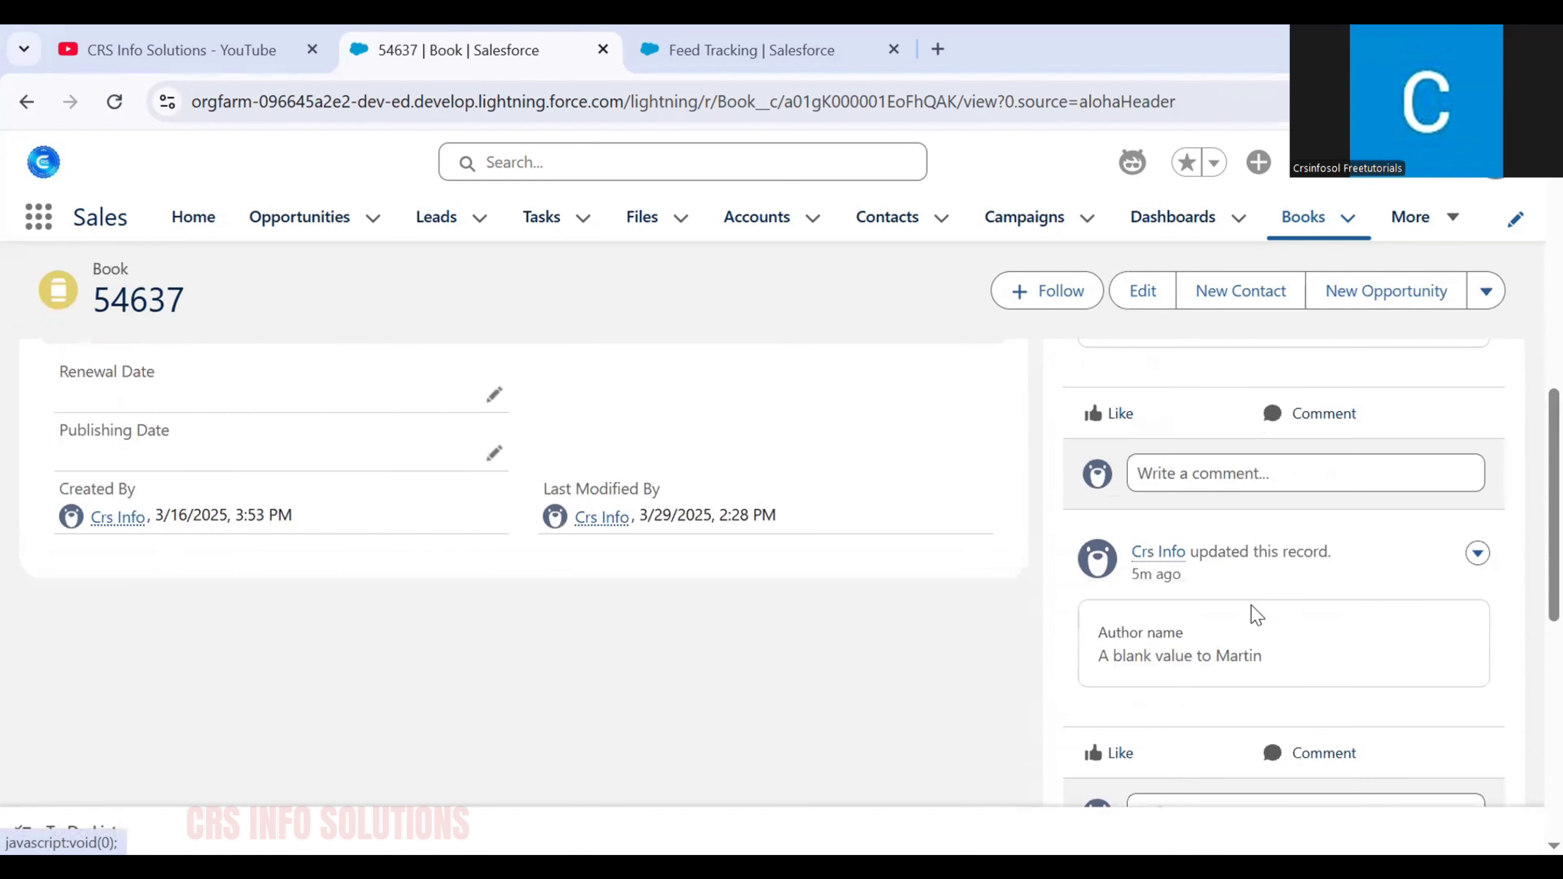
scroll(1161, 624, down, 4)
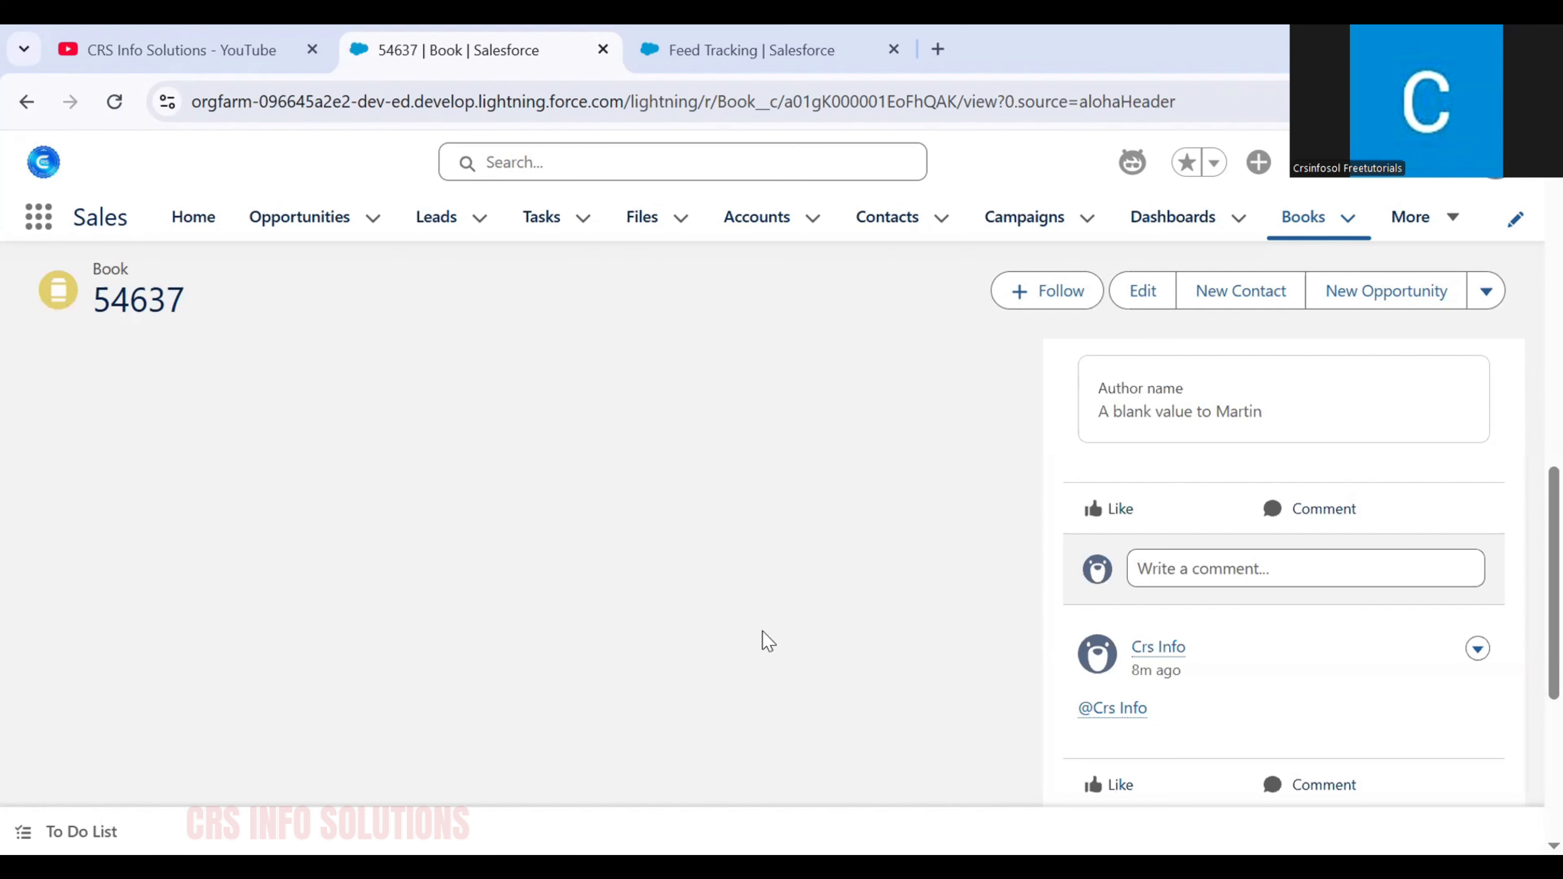
Switch to the CRS Info Solutions YouTube channel page
click(317, 33)
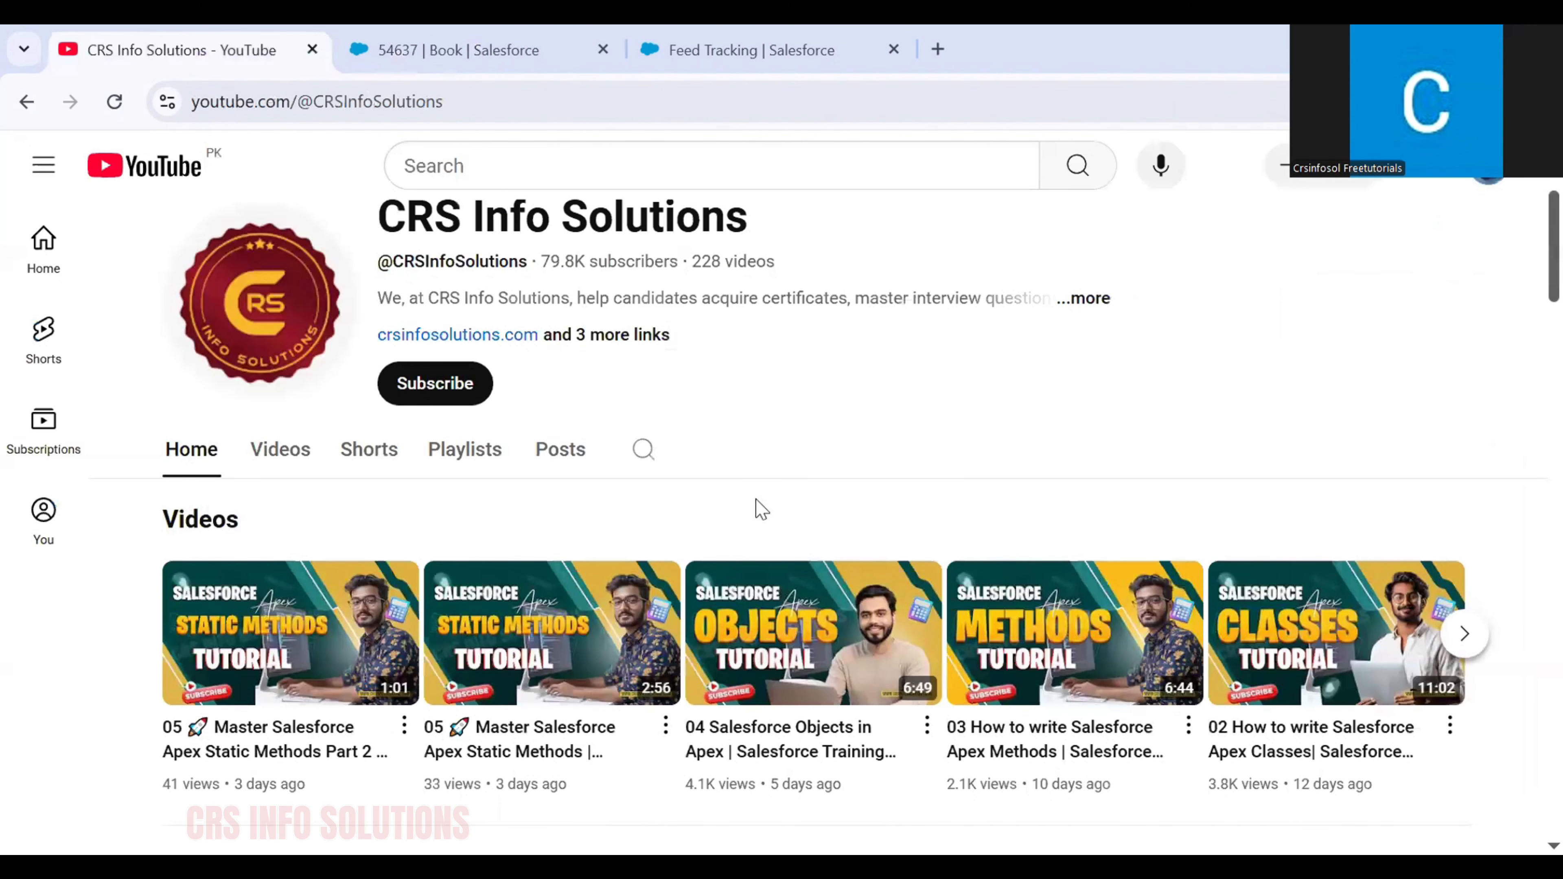